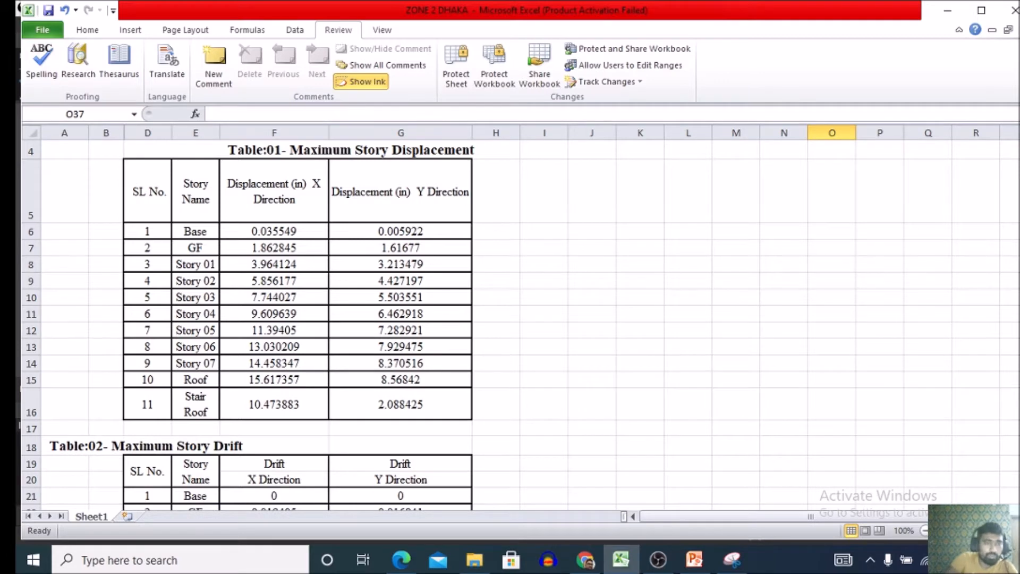
Plot the story names and X-direction displacements in E6:F16 as a scatter chart with smooth lines and markers, placed beside Table 01.
{"action": "scroll", "coordinate": [511, 319], "scroll_direction": "up", "scroll_amount": 1}
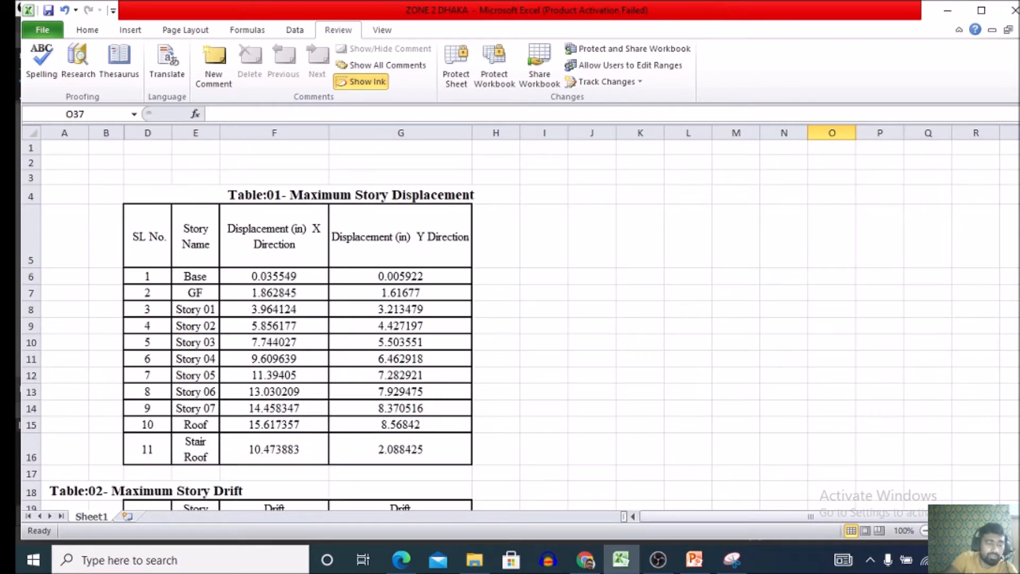
{"action": "scroll", "coordinate": [510, 319], "scroll_direction": "down", "scroll_amount": 1}
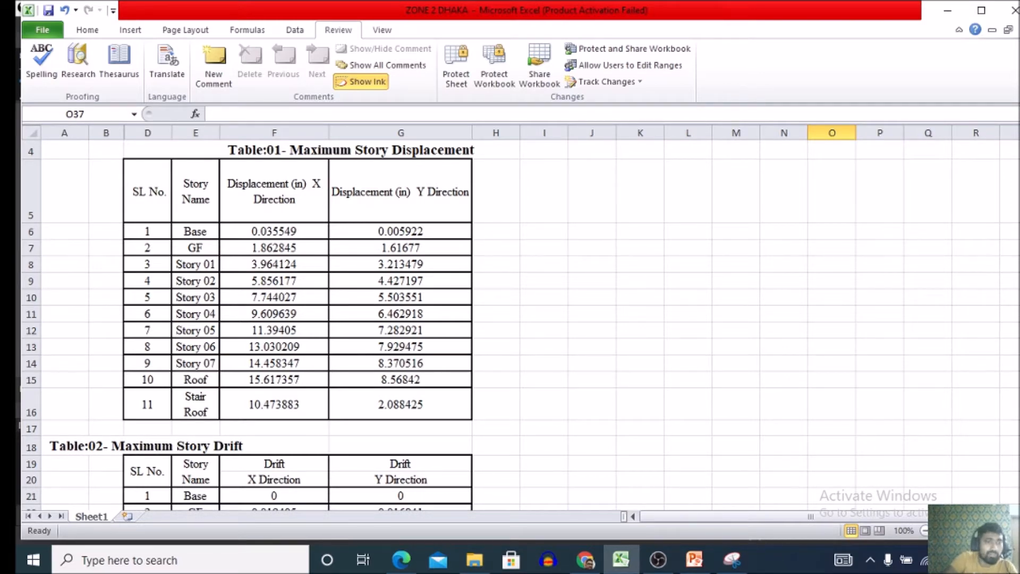
{"action": "left_click_drag", "start_coordinate": [195, 231], "coordinate": [274, 404]}
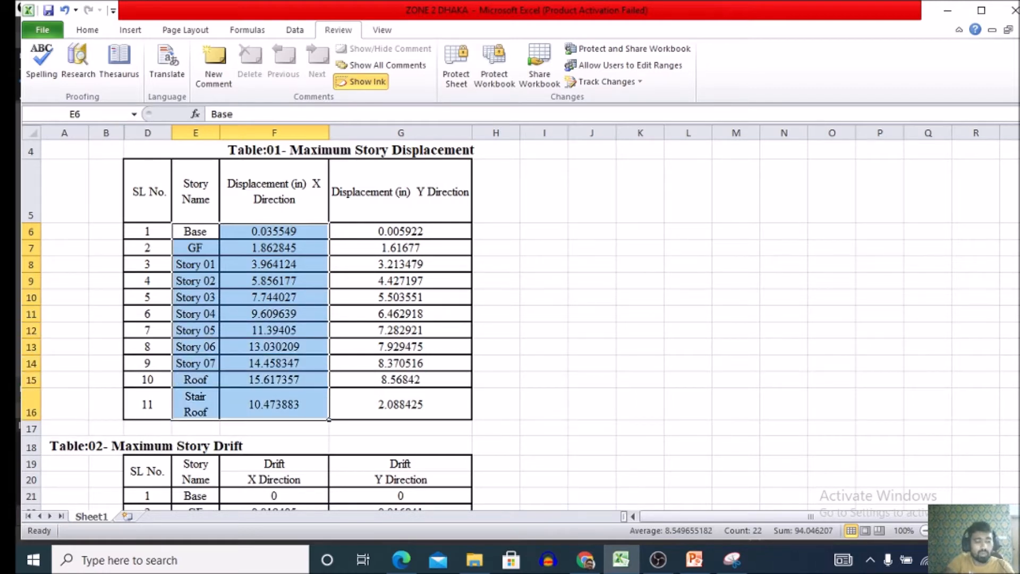
{"action": "key", "text": "ctrl+c"}
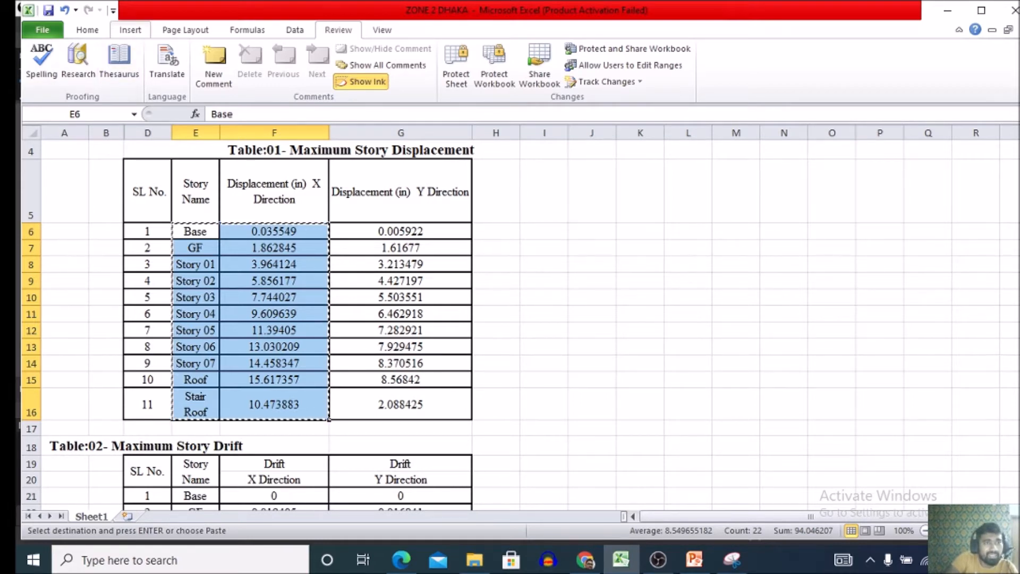
{"action": "left_click", "coordinate": [130, 30]}
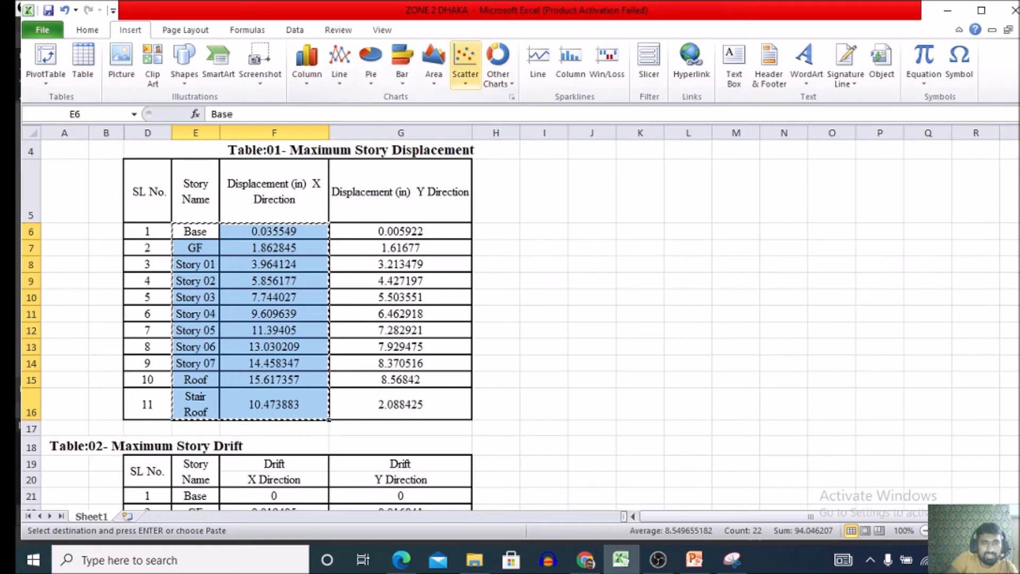
{"action": "left_click", "coordinate": [465, 61]}
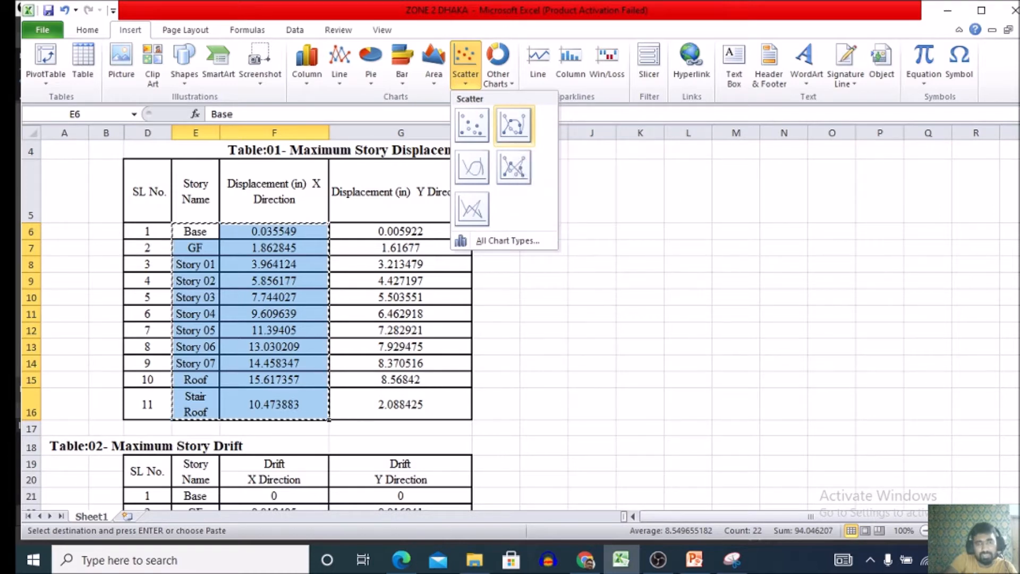
{"action": "left_click", "coordinate": [513, 125]}
{"action": "left_click_drag", "start_coordinate": [677, 266], "coordinate": [865, 226]}
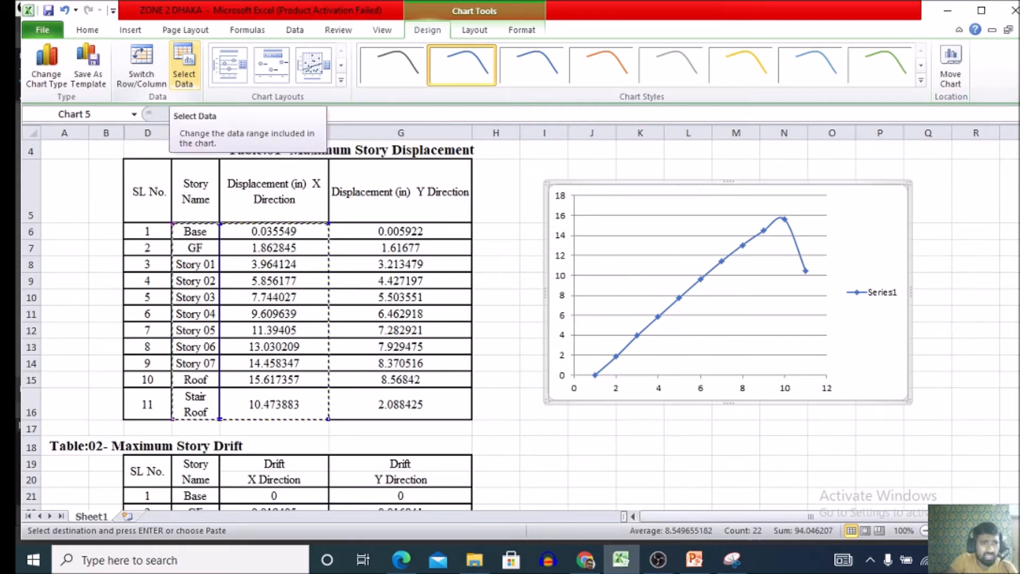
Rename the chart's existing data series as "Maximum Displacement ( X) With lateral Loads".
{"action": "left_click", "coordinate": [184, 66]}
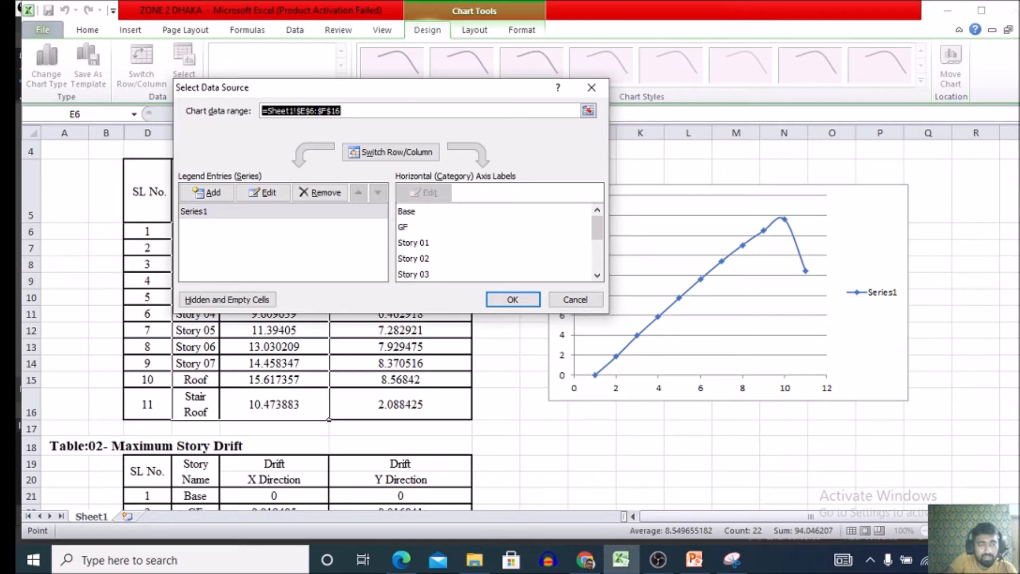
{"action": "left_click", "coordinate": [213, 211]}
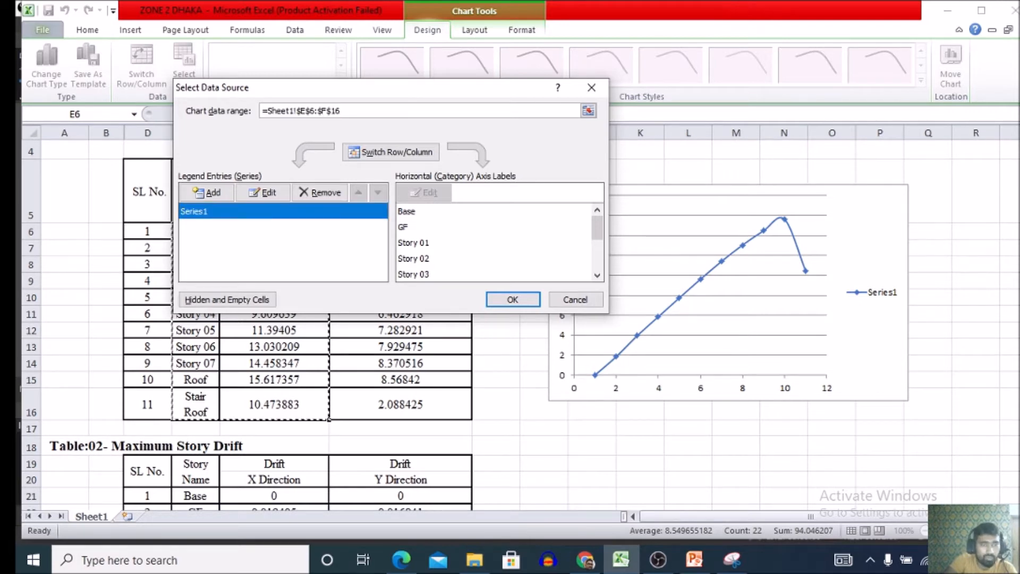
{"action": "left_click", "coordinate": [262, 192]}
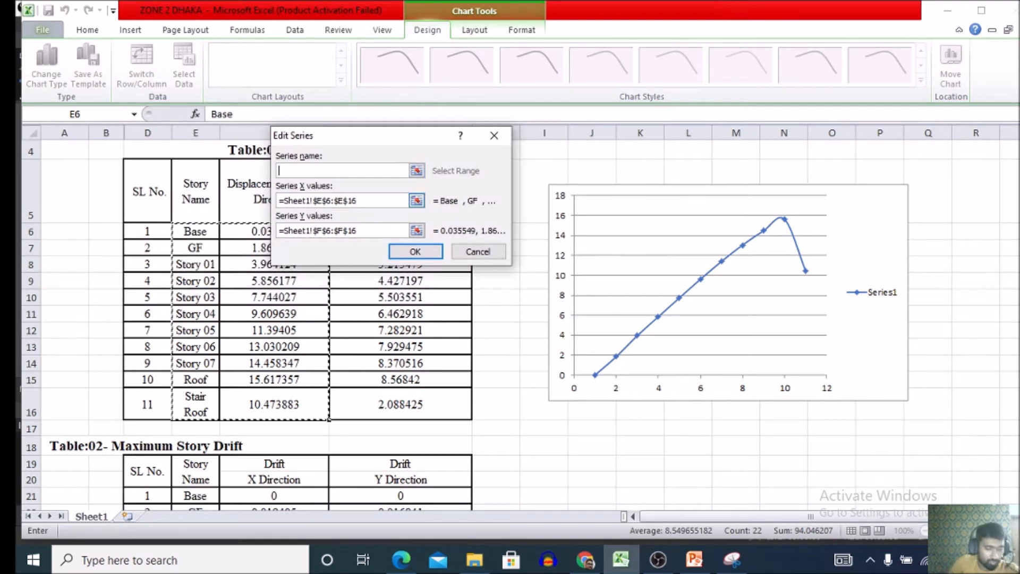
{"action": "type", "text": "Ma"}
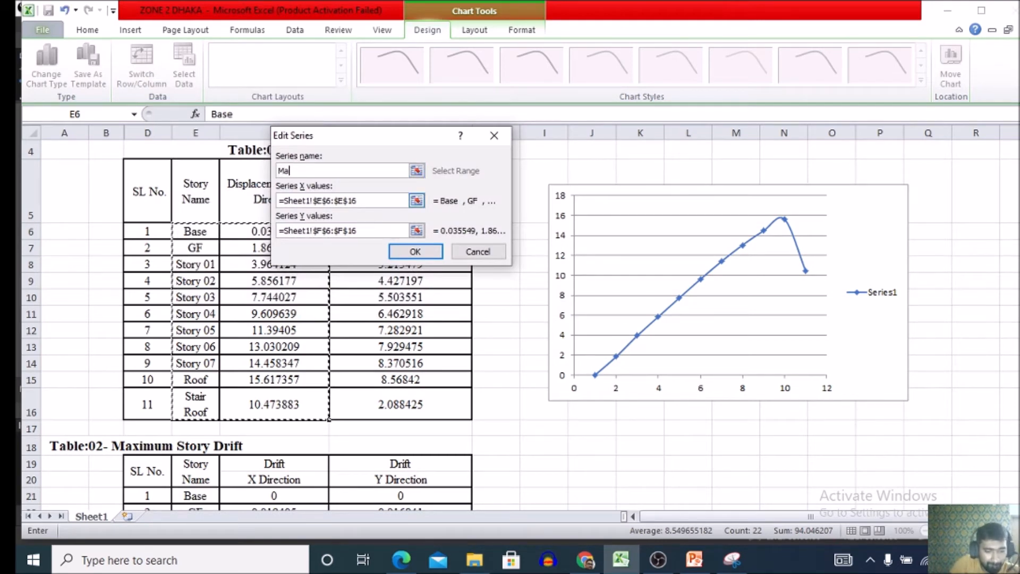
{"action": "type", "text": "ximun"}
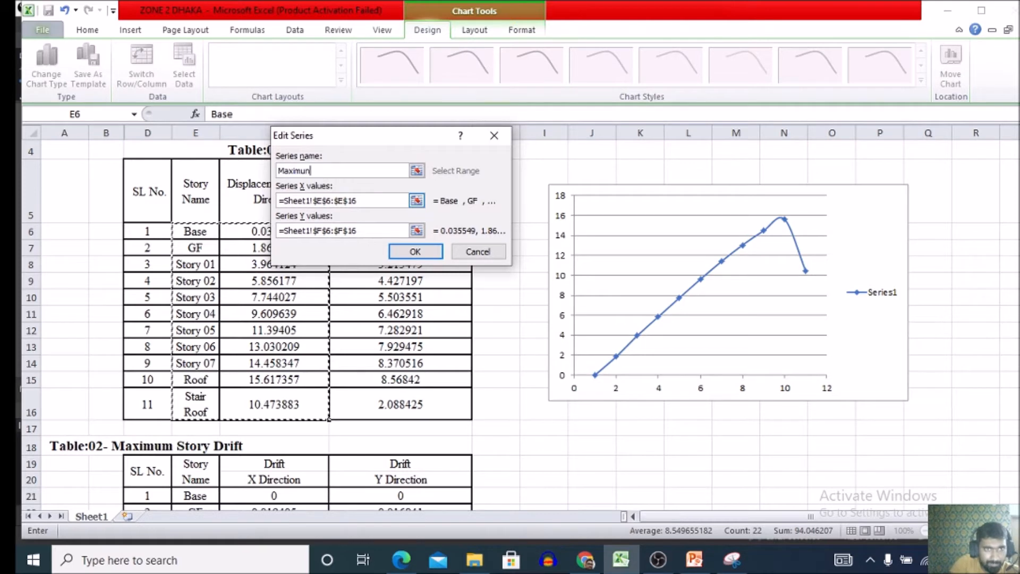
{"action": "type", "text": "m D"}
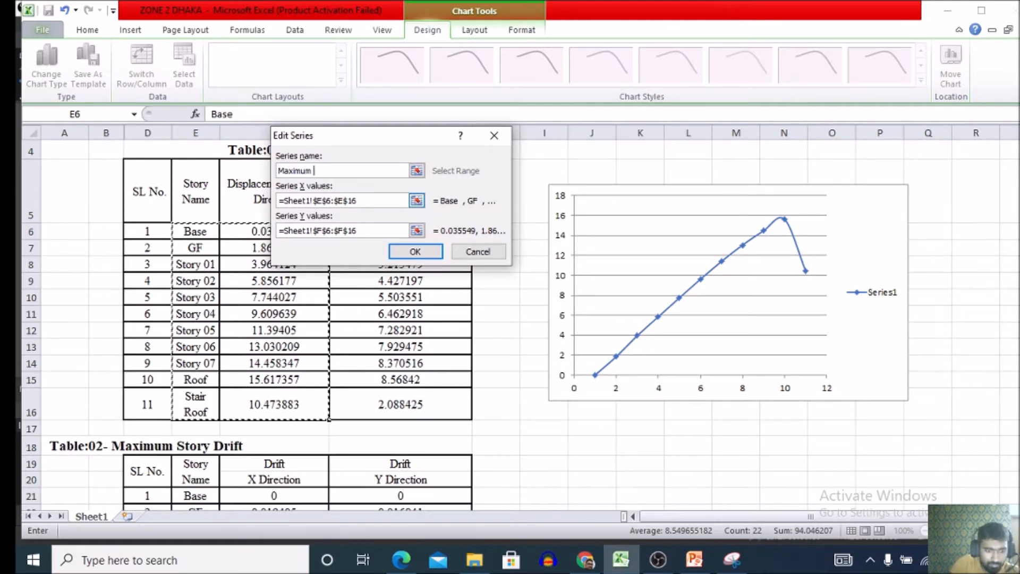
{"action": "type", "text": "ispla"}
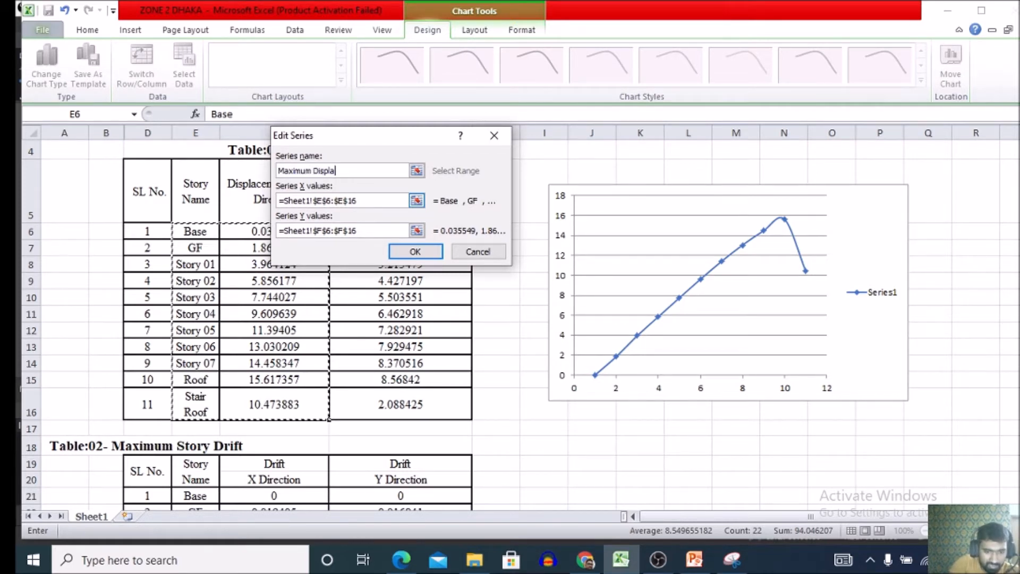
{"action": "type", "text": "cemen"}
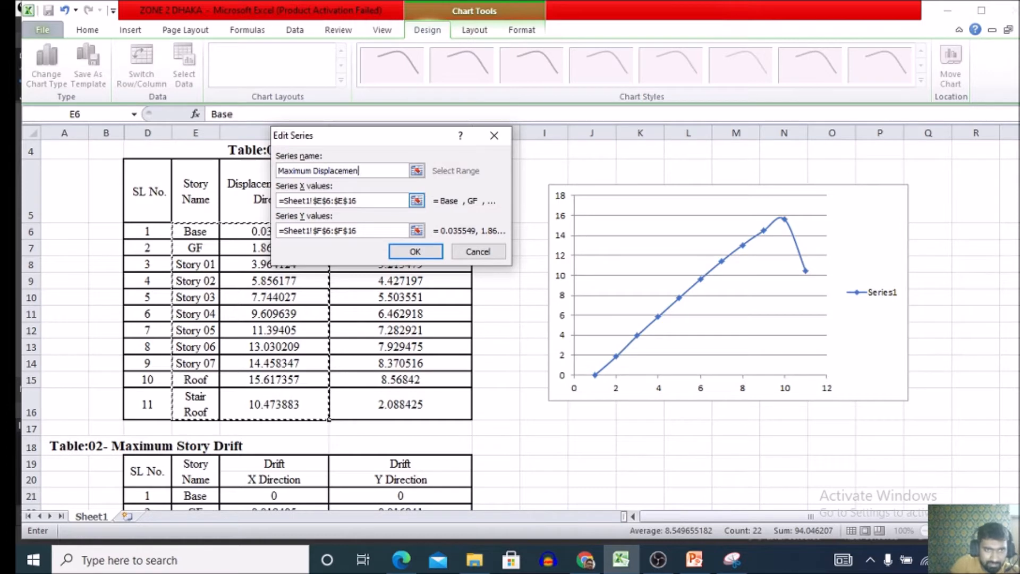
{"action": "type", "text": "t ("}
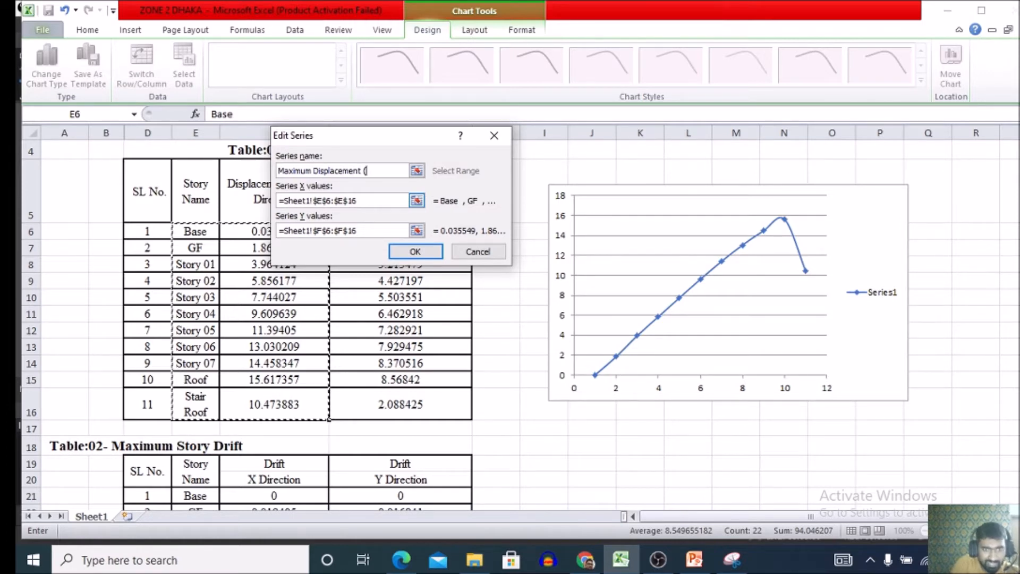
{"action": "type", "text": " X"}
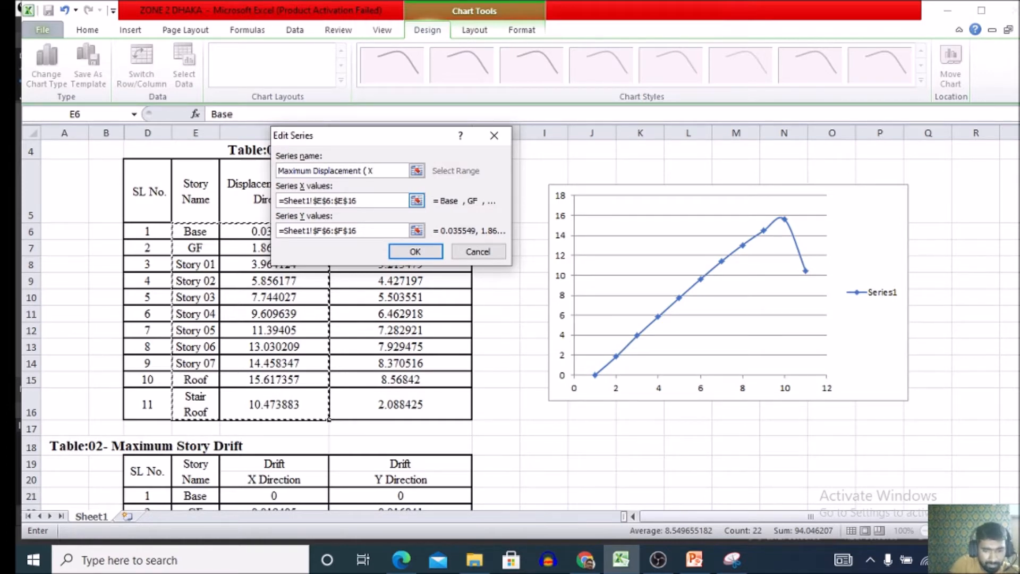
{"action": "type", "text": ") W"}
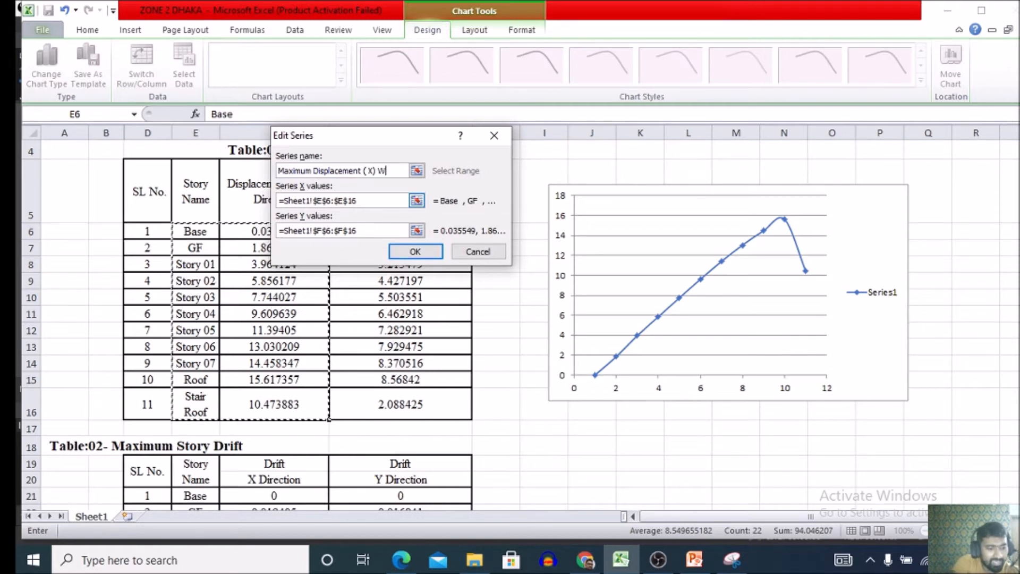
{"action": "type", "text": "ith "}
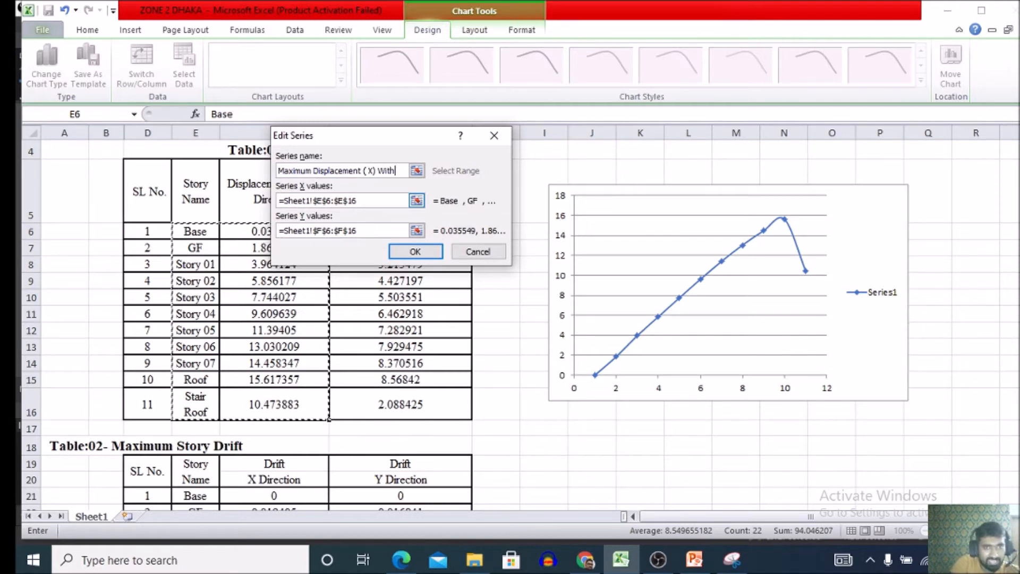
{"action": "type", "text": "later"}
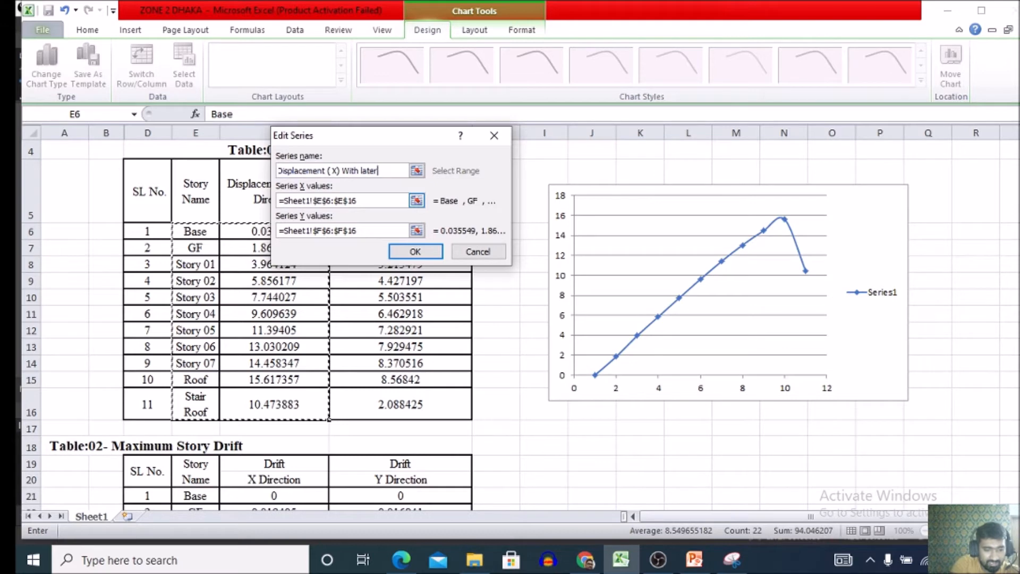
{"action": "type", "text": "al L"}
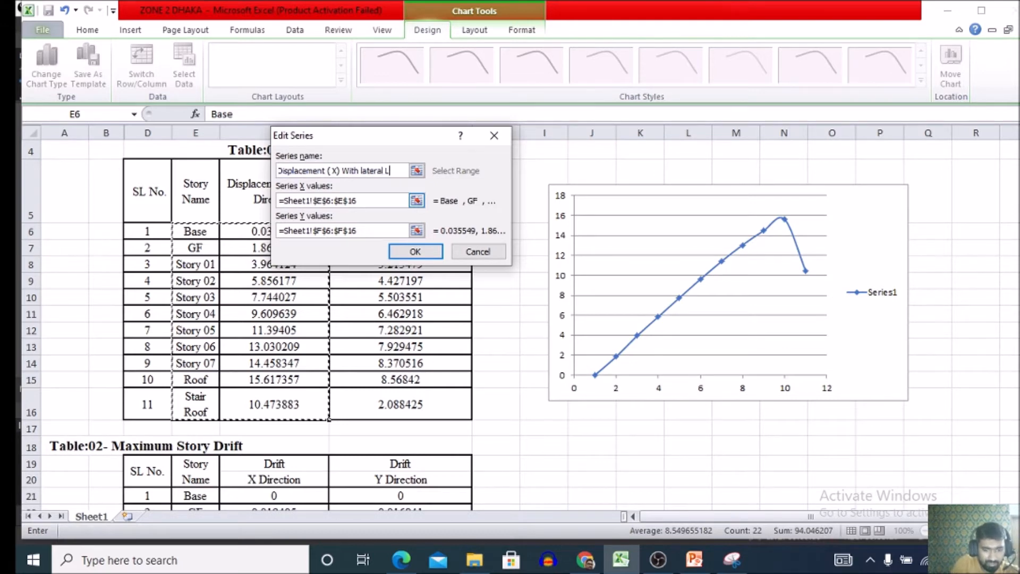
{"action": "type", "text": "oads"}
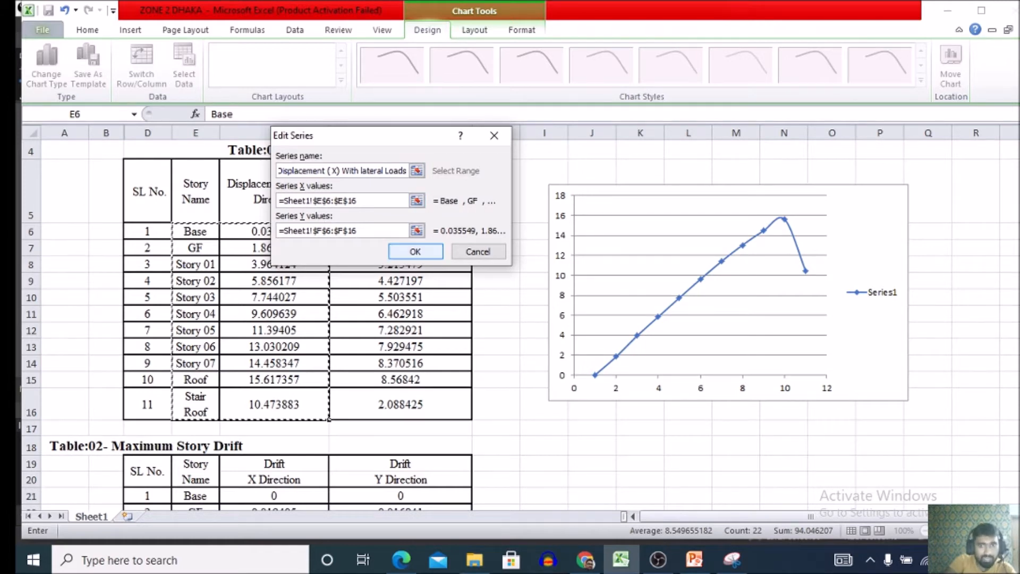
{"action": "key", "text": "Return"}
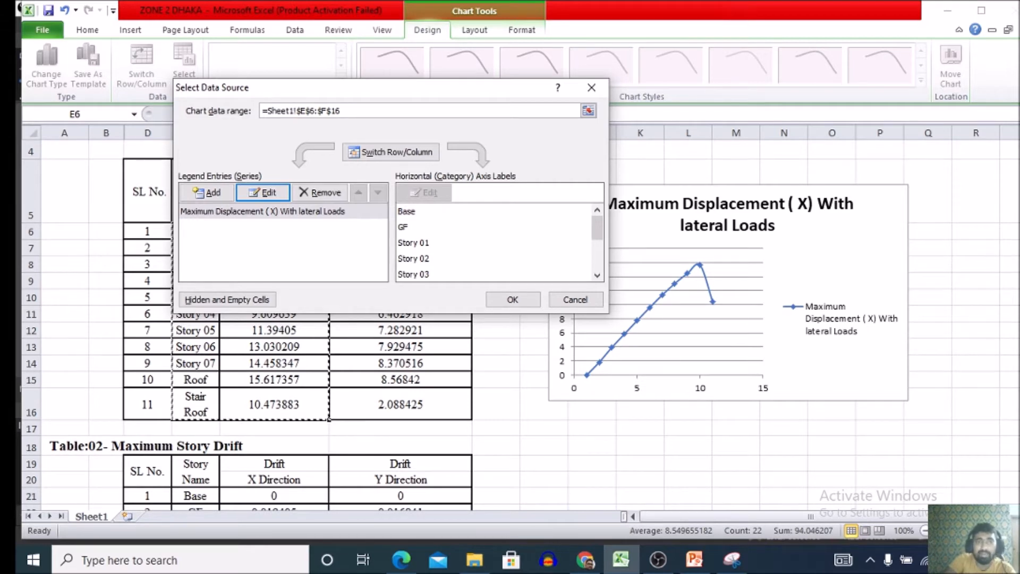
Add a second series to the chart, named "Maximum Displacement ( Y) with Lateral Loads".
{"action": "left_click", "coordinate": [208, 193]}
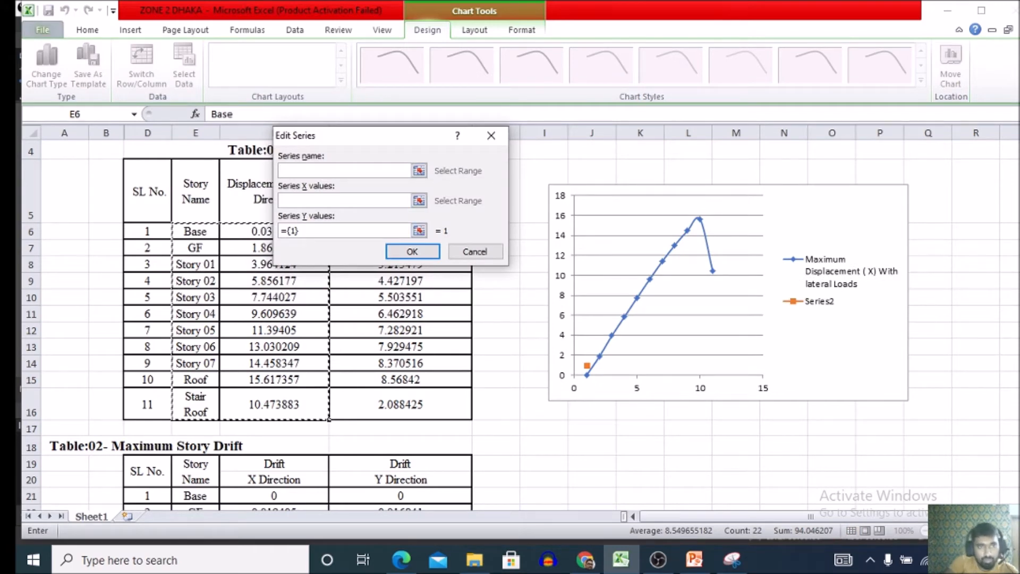
{"action": "type", "text": "Maxim"}
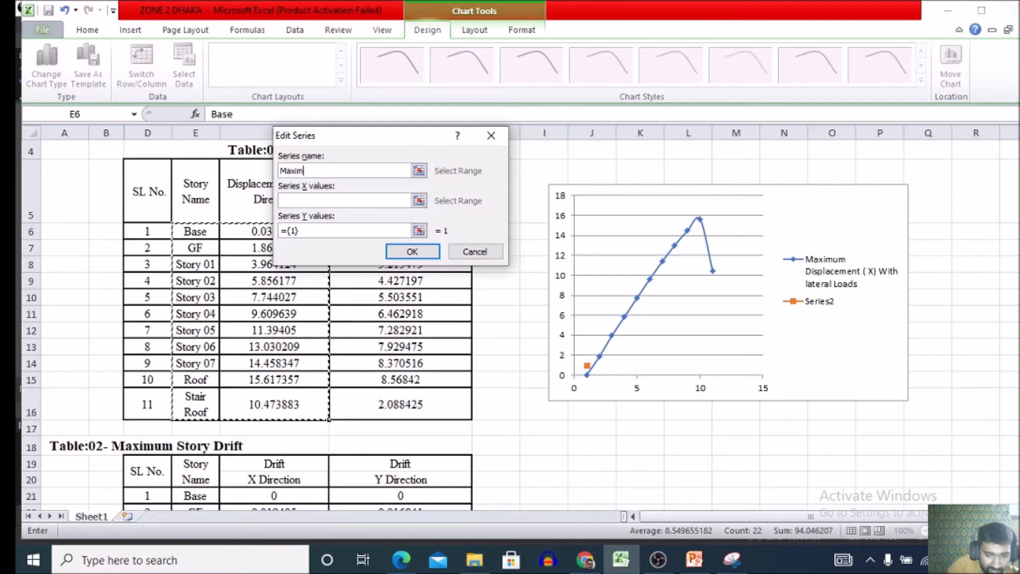
{"action": "type", "text": "um D"}
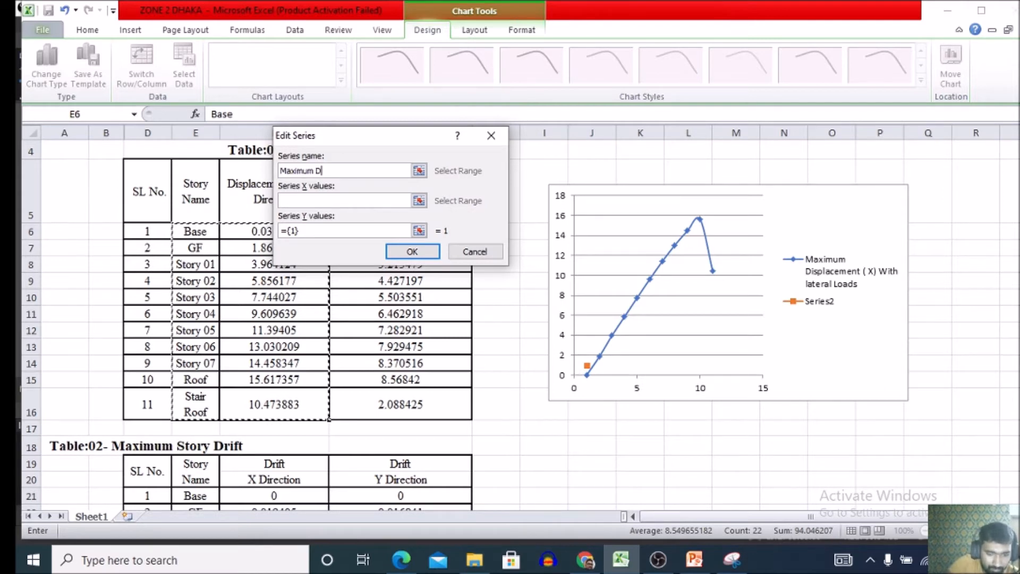
{"action": "type", "text": "isplaceme"}
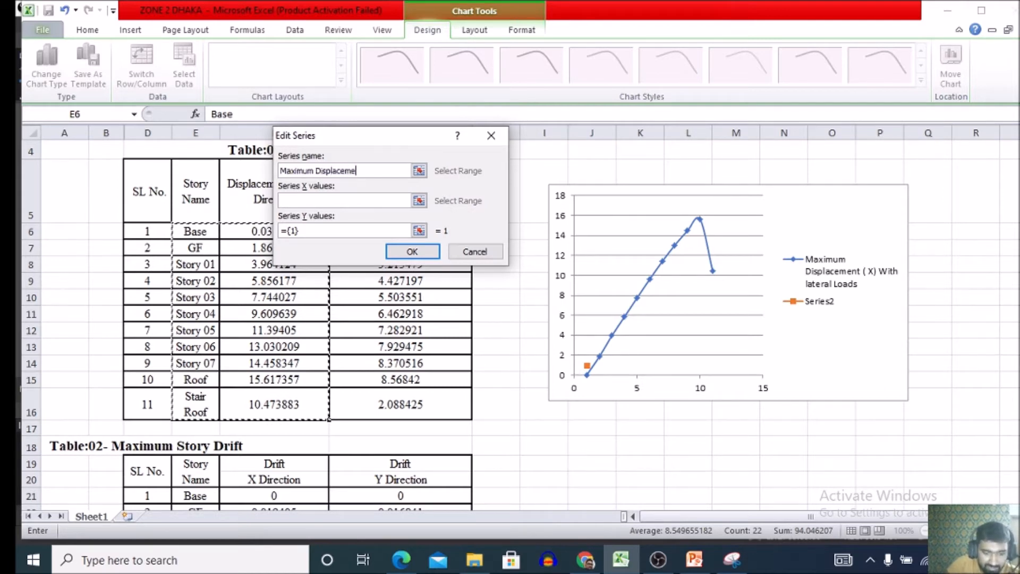
{"action": "type", "text": "nt ("}
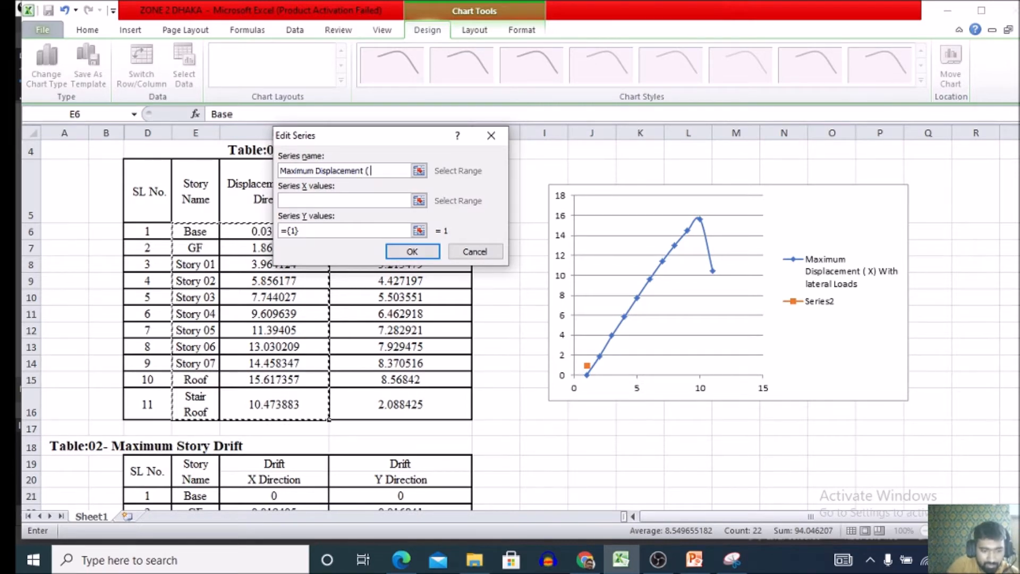
{"action": "type", "text": " Y) "}
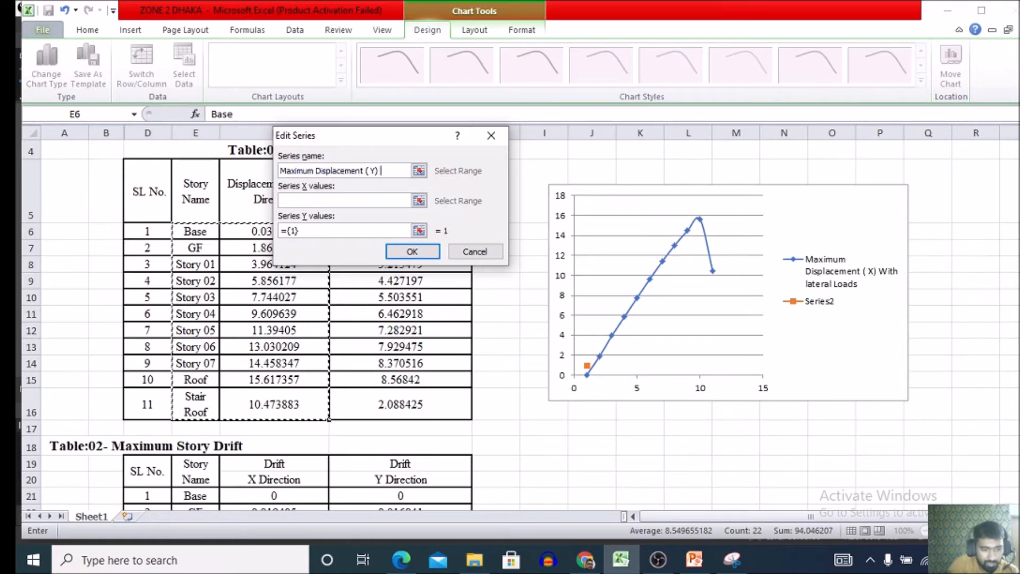
{"action": "type", "text": "wit"}
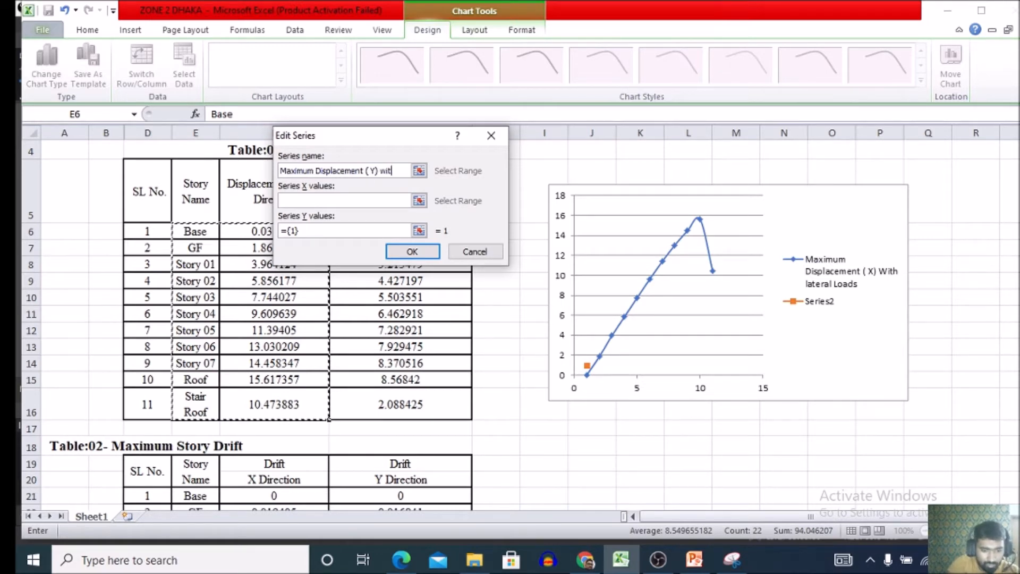
{"action": "type", "text": "h La"}
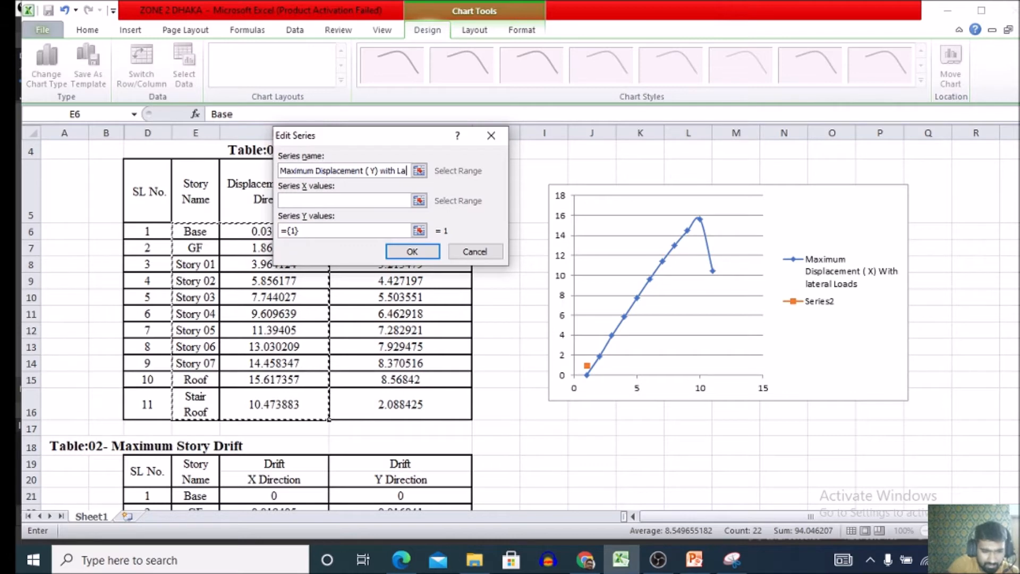
{"action": "type", "text": "teral"}
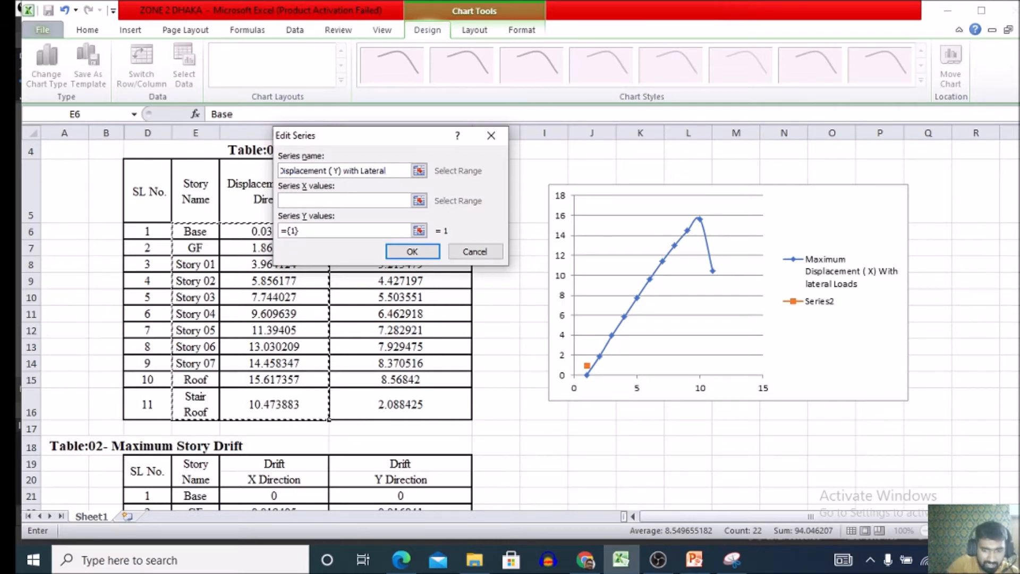
{"action": "type", "text": " Loads"}
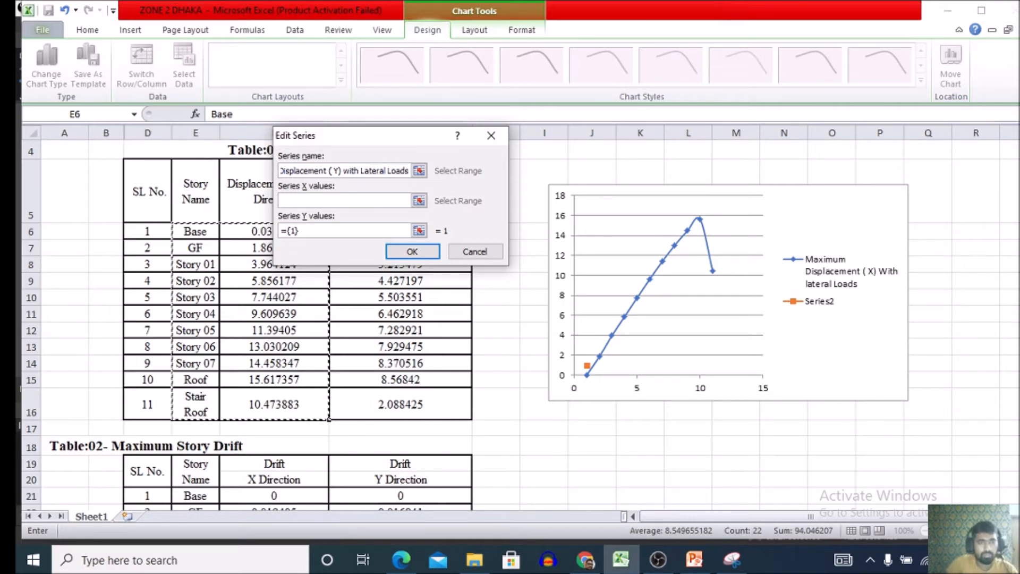
Set the new series' X values to the story names in E6:E16.
{"action": "left_click", "coordinate": [419, 200]}
{"action": "left_click_drag", "start_coordinate": [348, 135], "coordinate": [389, 90]}
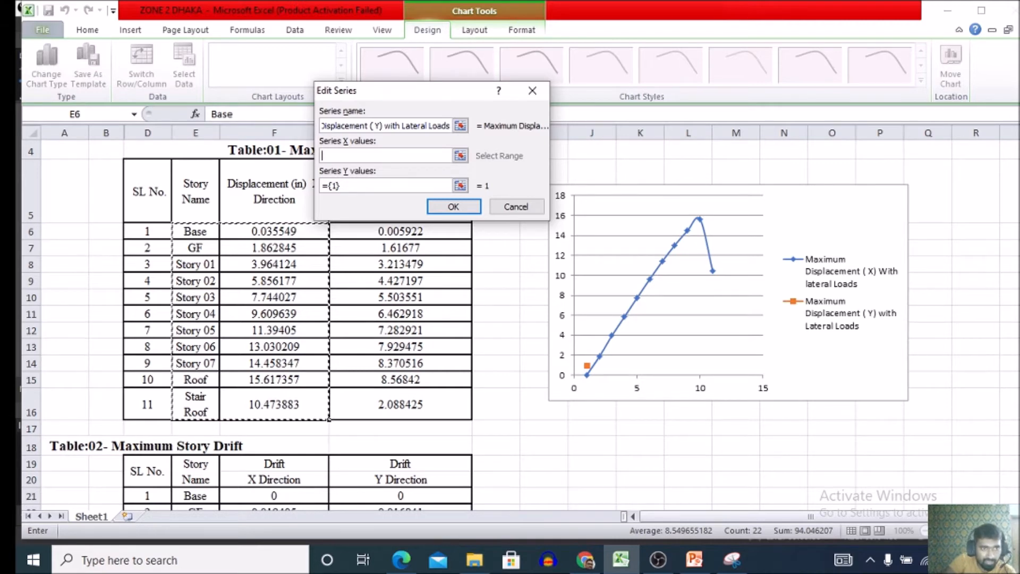
{"action": "left_click_drag", "start_coordinate": [195, 231], "coordinate": [212, 419]}
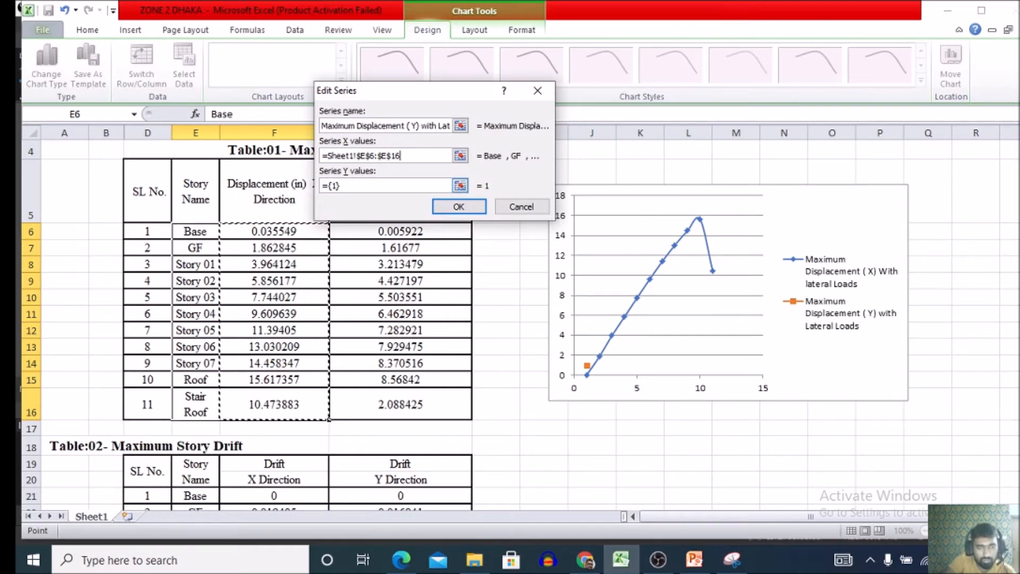
Set the second series' Y values to the Y-direction displacements in G6:G16, and apply the data source changes.
{"action": "mouse_move", "coordinate": [330, 185]}
{"action": "left_mouse_down"}
{"action": "mouse_move", "coordinate": [340, 185]}
{"action": "mouse_move", "coordinate": [322, 186]}
{"action": "left_mouse_up"}
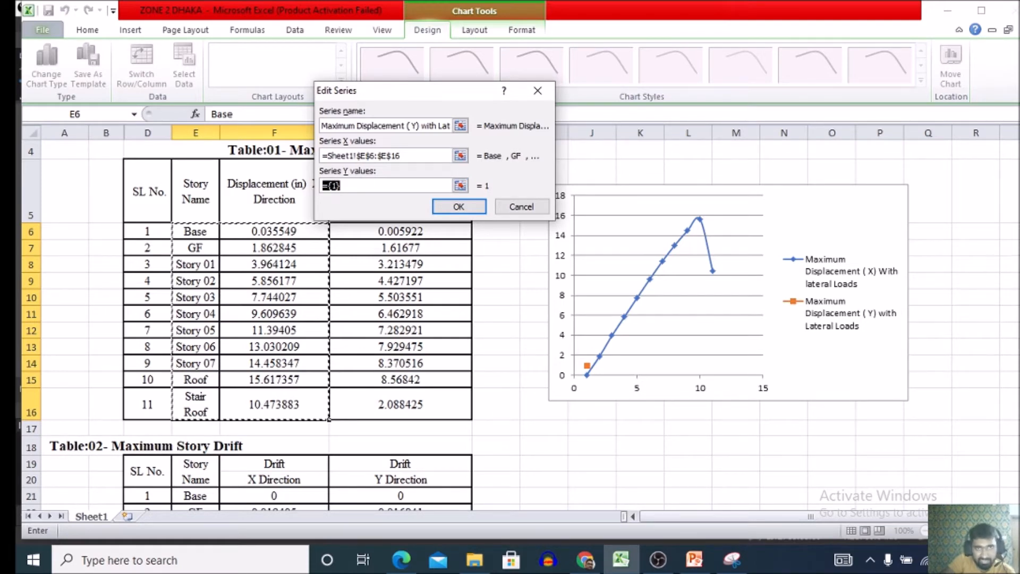
{"action": "left_click_drag", "start_coordinate": [422, 94], "coordinate": [618, 69]}
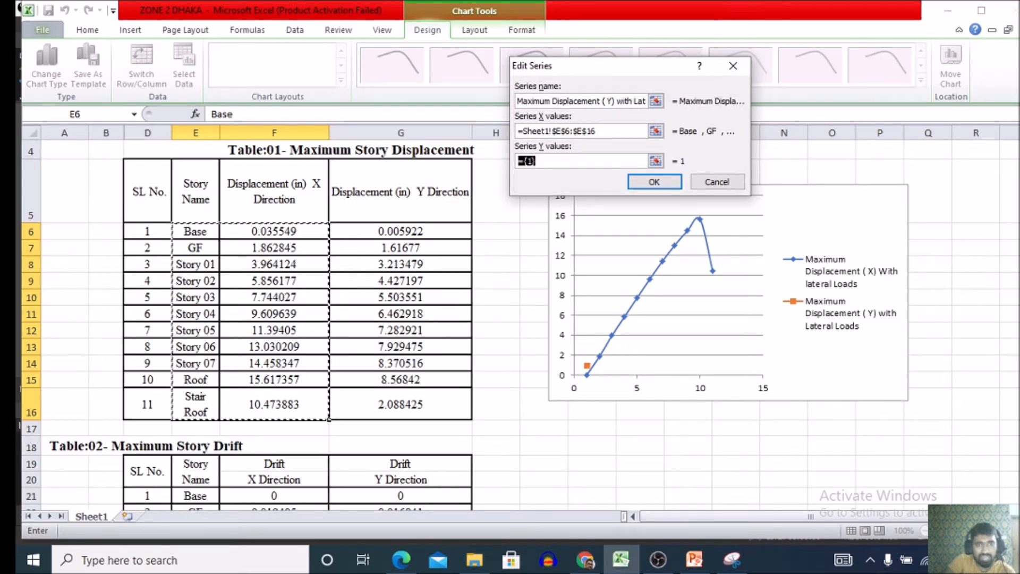
{"action": "left_click_drag", "start_coordinate": [465, 231], "coordinate": [465, 412]}
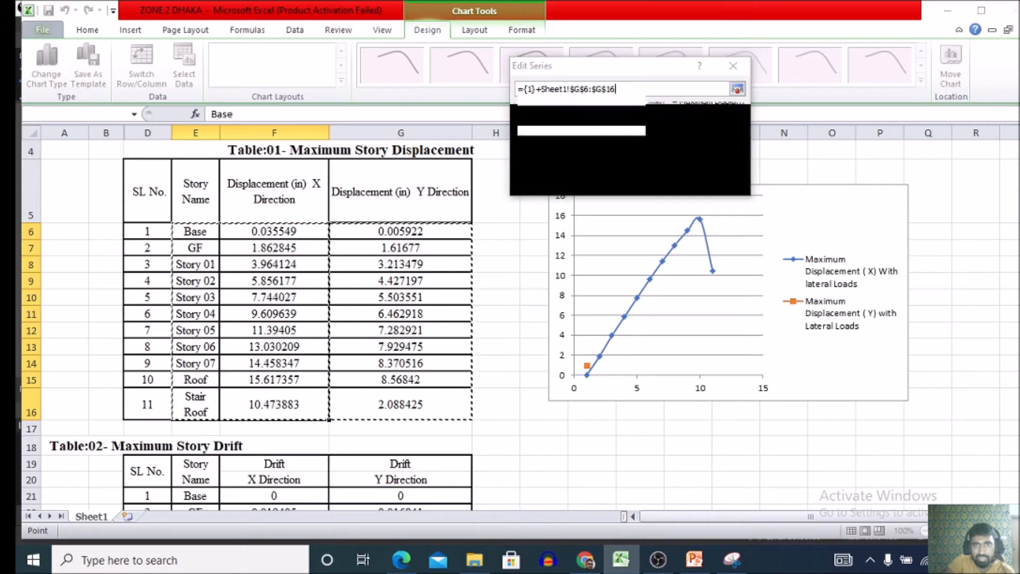
{"action": "left_click", "coordinate": [500, 341]}
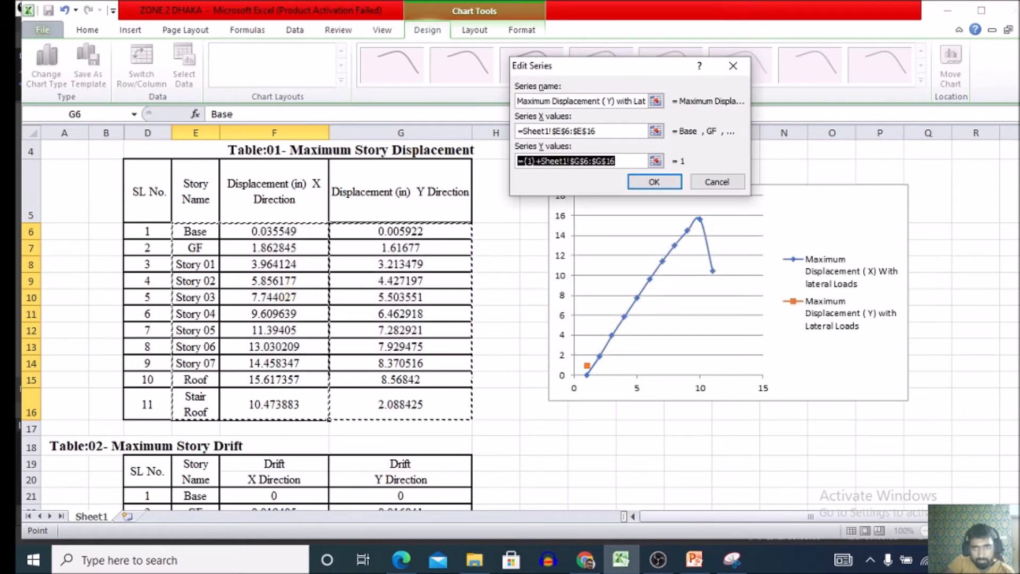
{"action": "left_click", "coordinate": [617, 161]}
{"action": "left_click_drag", "start_coordinate": [617, 161], "coordinate": [516, 161]}
{"action": "key", "text": "BackSpace"}
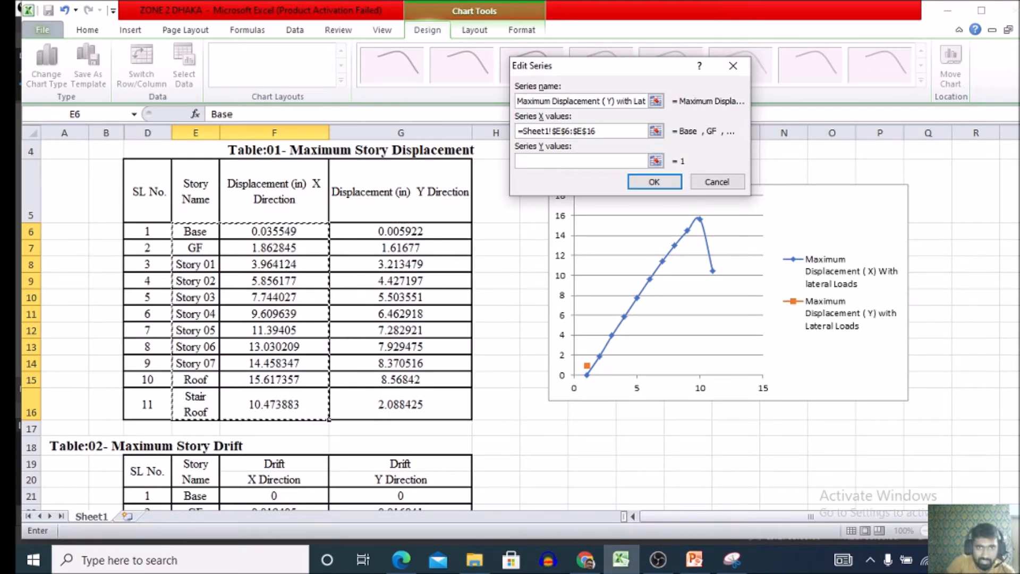
{"action": "left_click_drag", "start_coordinate": [401, 231], "coordinate": [425, 409]}
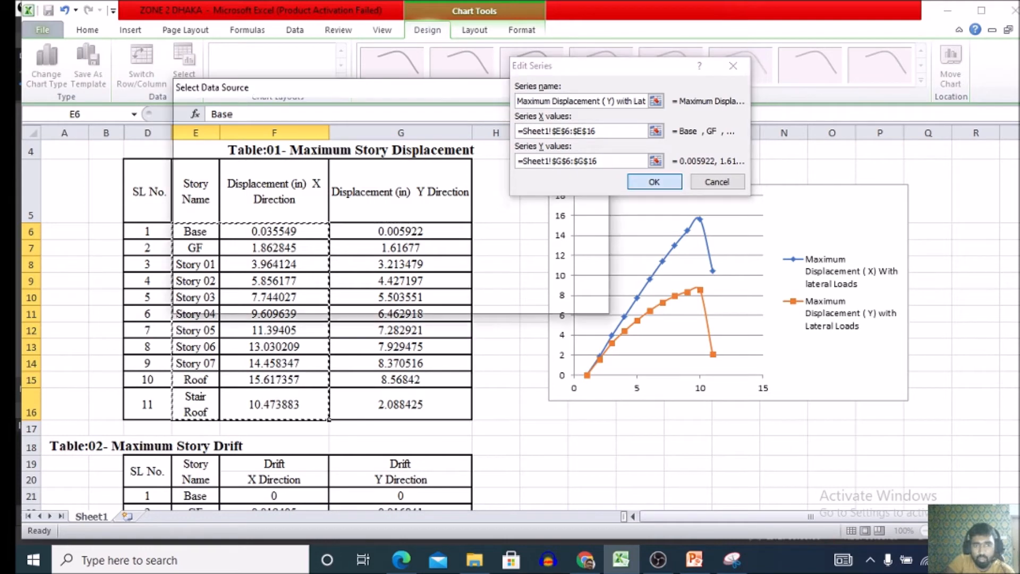
{"action": "key", "text": "Return"}
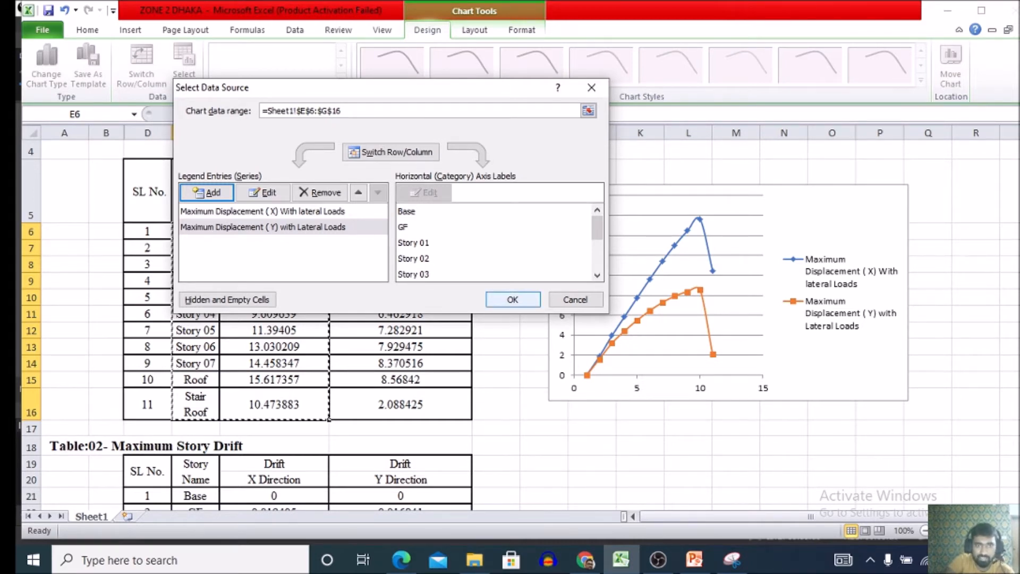
{"action": "left_click", "coordinate": [512, 299]}
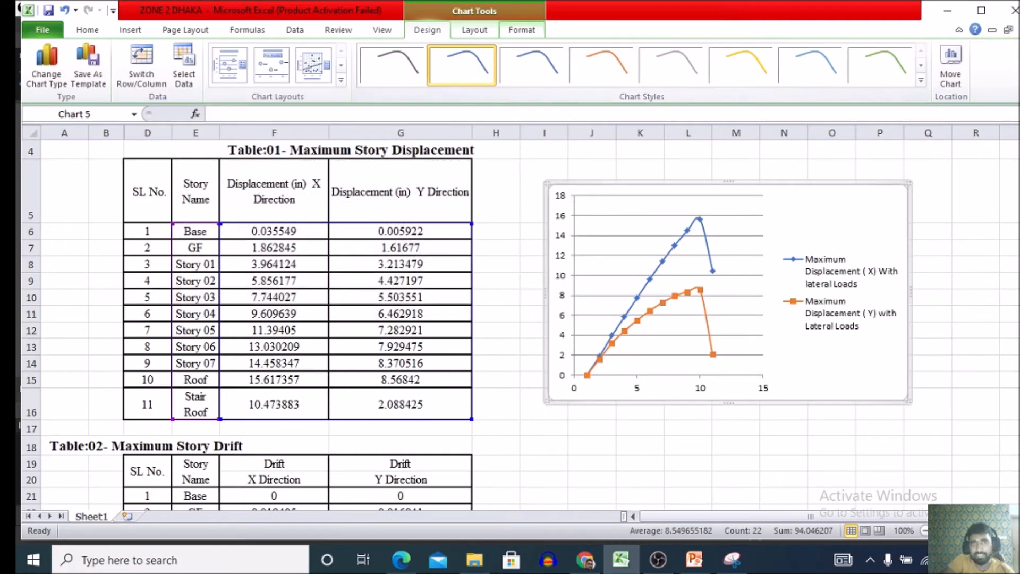
Apply the "Intense Line - Dark 1" style to the chart's major horizontal gridlines.
{"action": "left_click", "coordinate": [522, 30]}
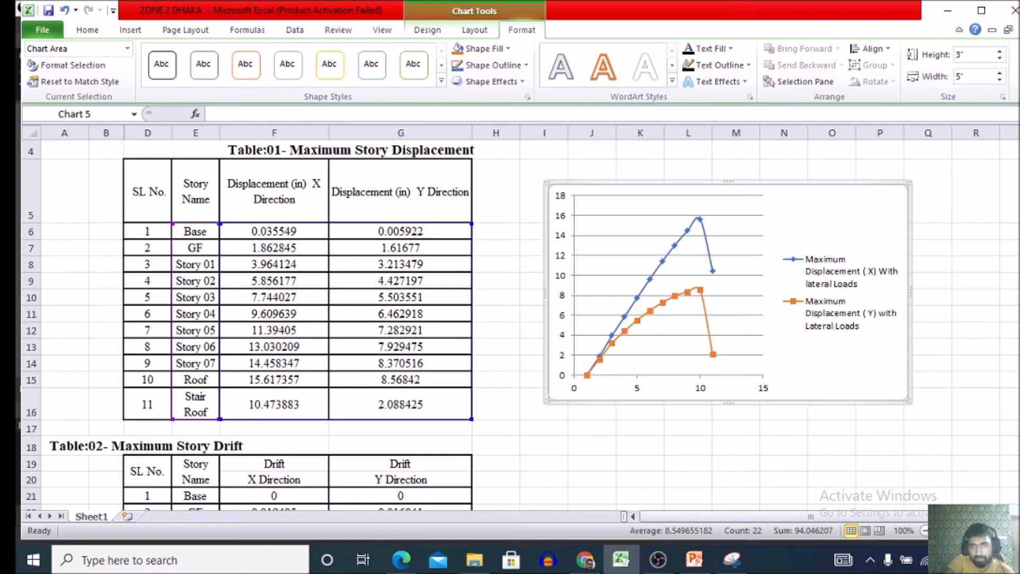
{"action": "left_click", "coordinate": [668, 275]}
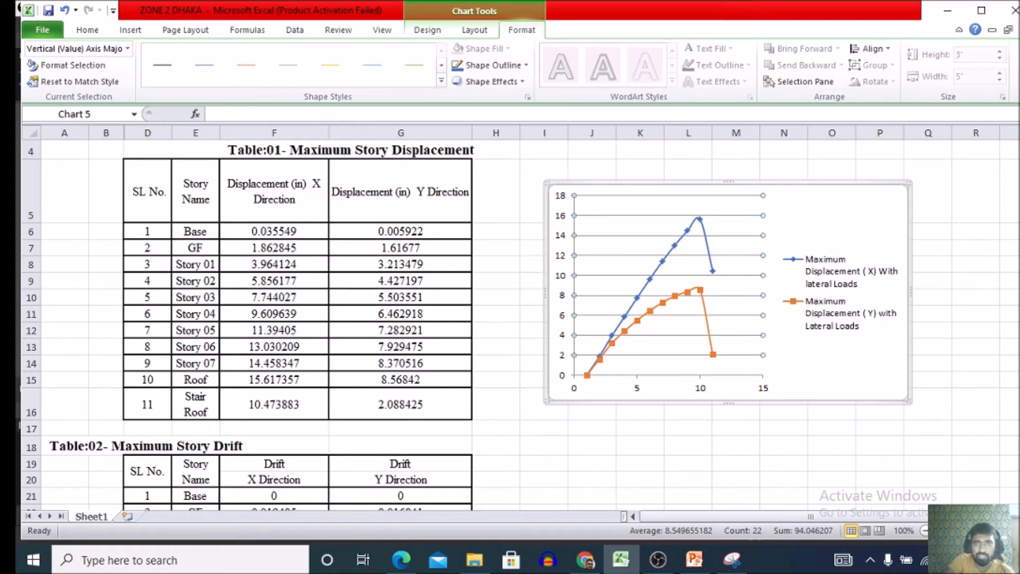
{"action": "left_click", "coordinate": [475, 30]}
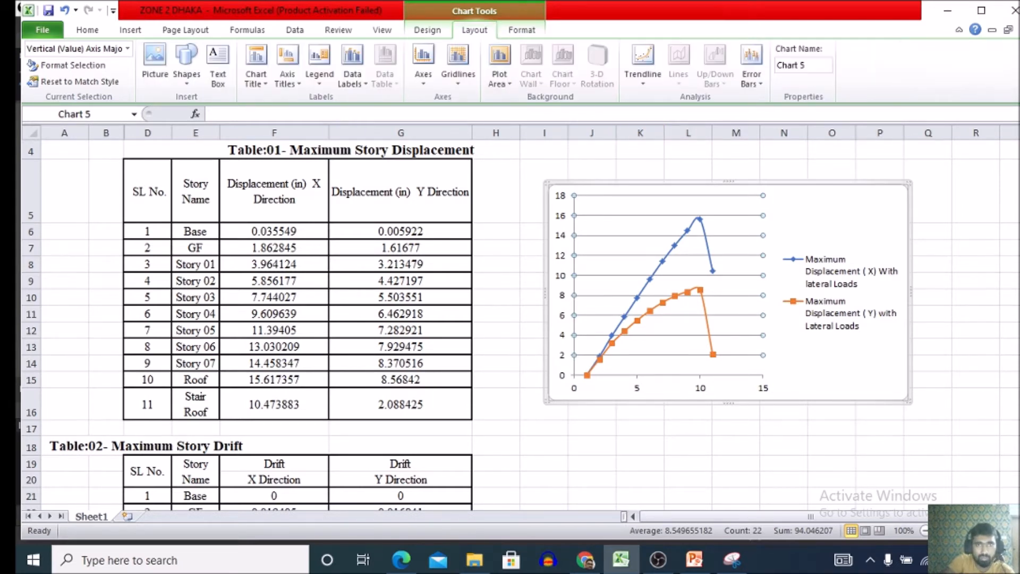
{"action": "left_click", "coordinate": [521, 30]}
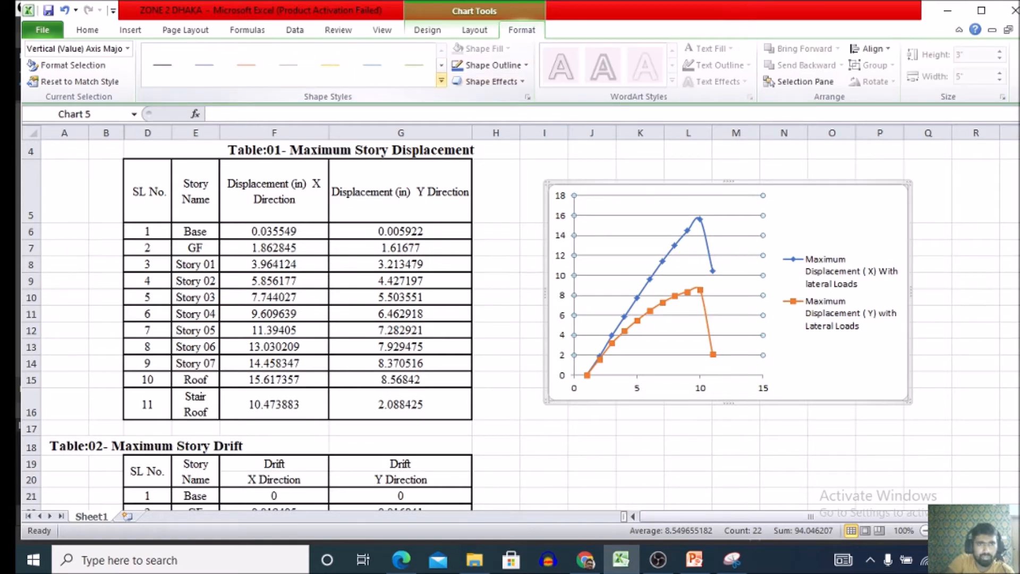
{"action": "left_click", "coordinate": [441, 81]}
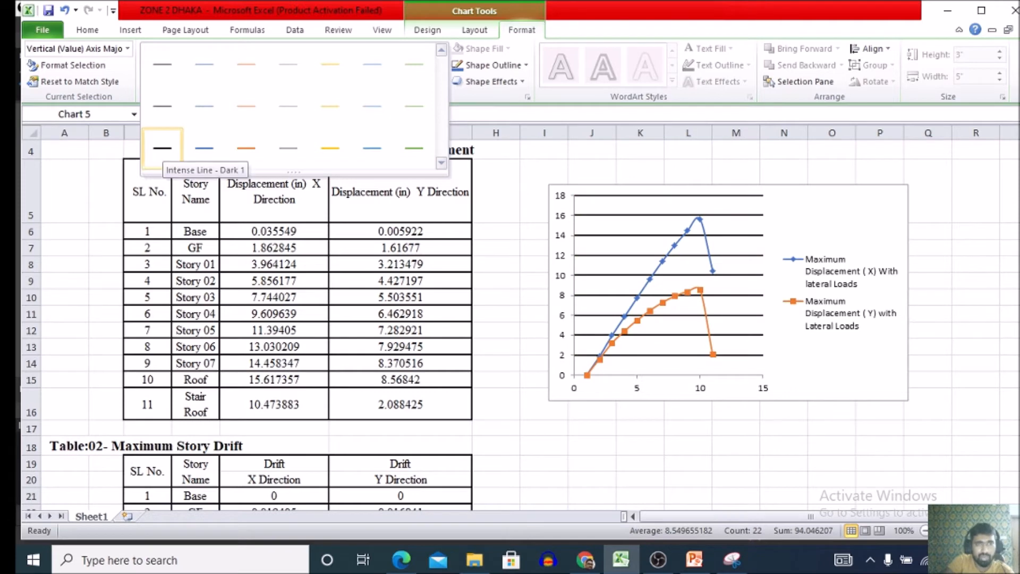
{"action": "left_click", "coordinate": [162, 148]}
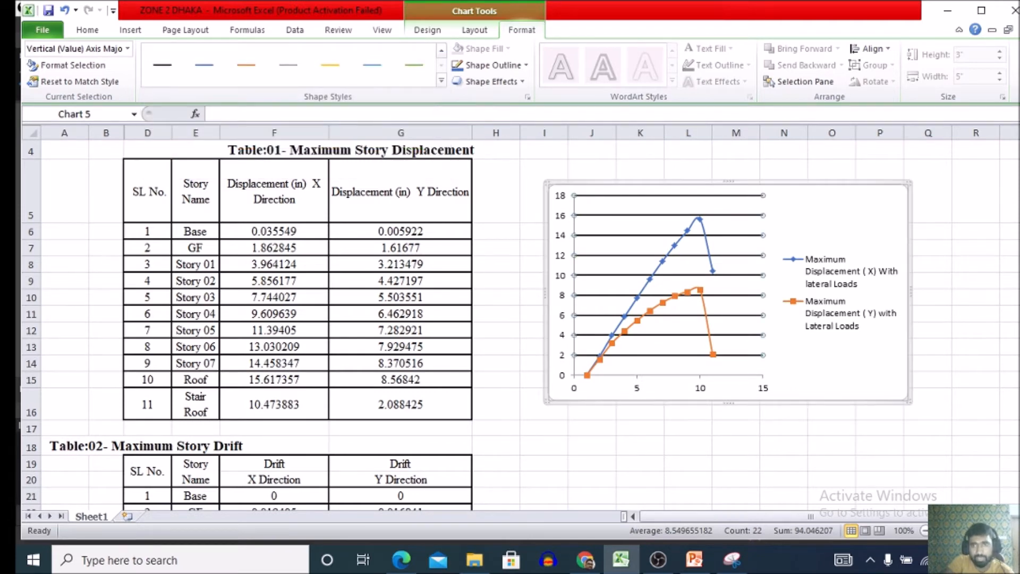
{"action": "left_click", "coordinate": [668, 285]}
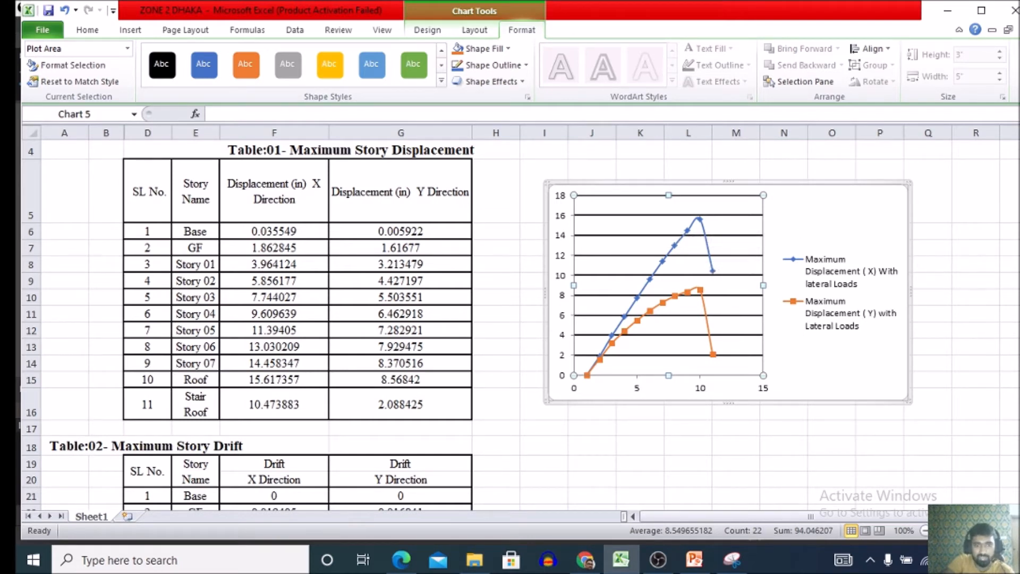
Examine the storey drift graph in the PDF paper open in Edge and return to the Excel chart.
{"action": "left_click", "coordinate": [401, 560]}
{"action": "scroll", "coordinate": [521, 314], "scroll_direction": "up", "scroll_amount": 3}
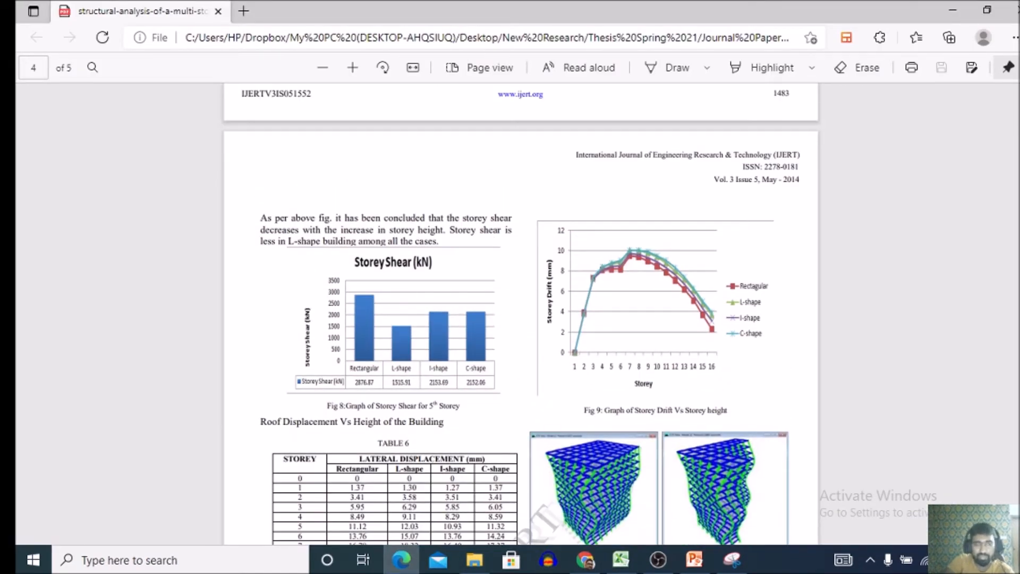
{"action": "left_click", "coordinate": [621, 559]}
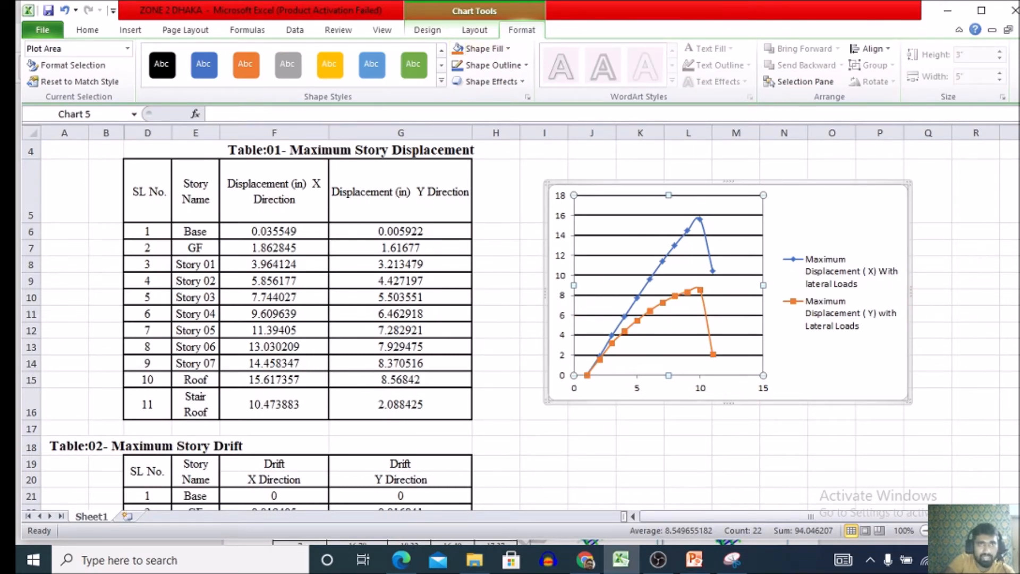
Apply the green outline shape style to the chart's plot area.
{"action": "left_click", "coordinate": [475, 30]}
{"action": "left_click", "coordinate": [427, 30]}
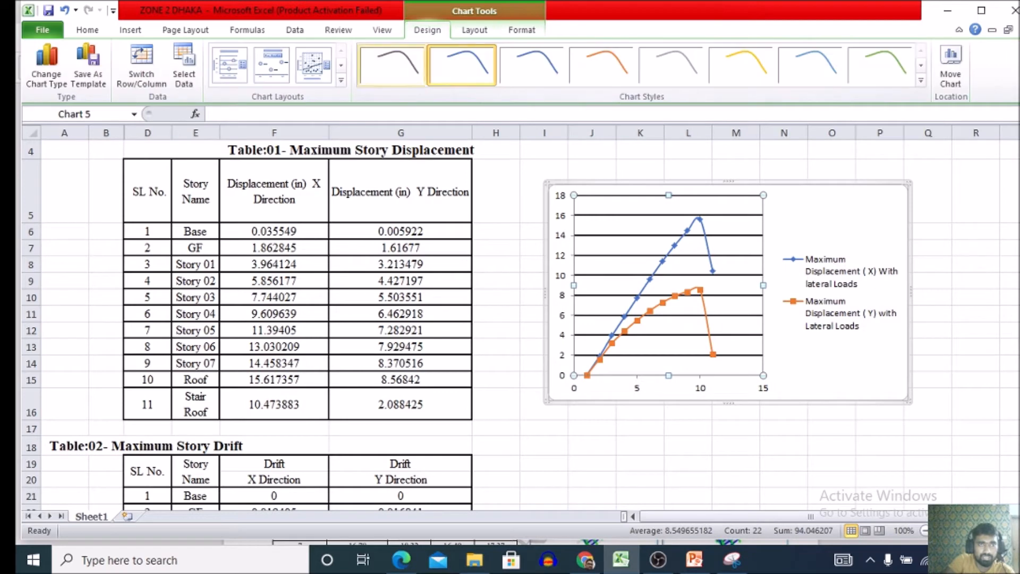
{"action": "left_click", "coordinate": [522, 30]}
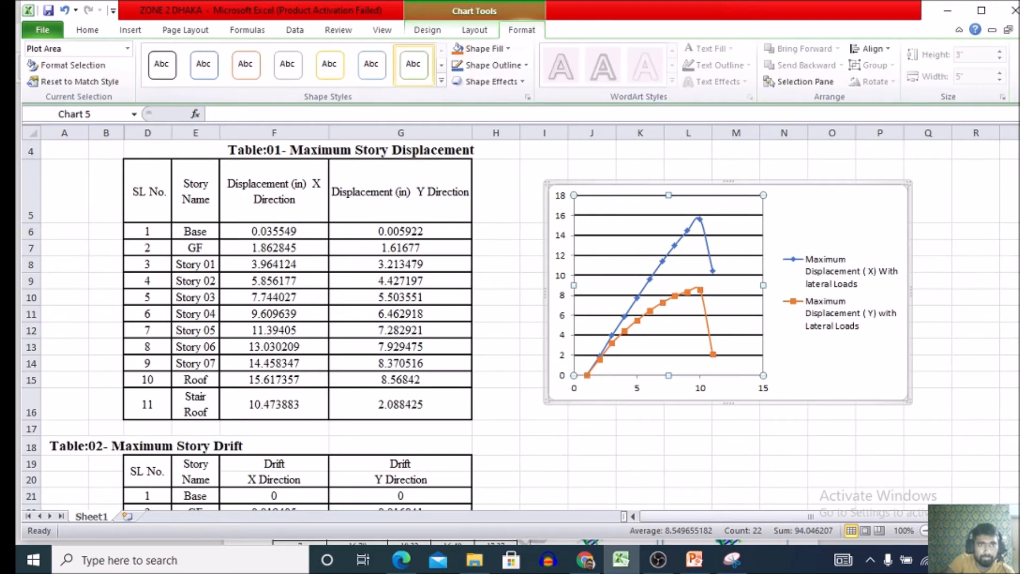
{"action": "left_click", "coordinate": [442, 80]}
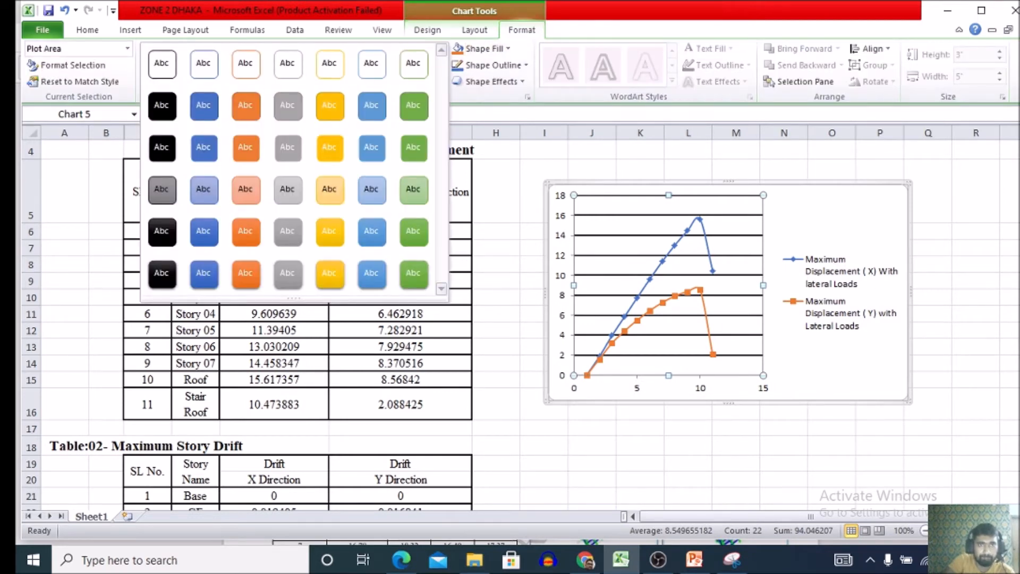
{"action": "left_click", "coordinate": [414, 65]}
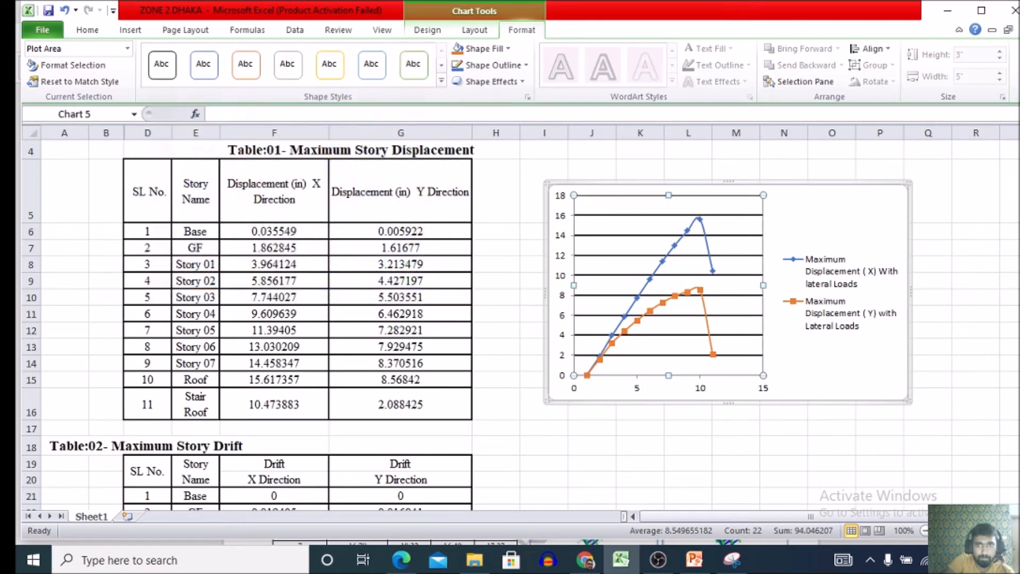
Apply the black outline shape style to the chart's legend and plot area.
{"action": "left_click", "coordinate": [840, 292]}
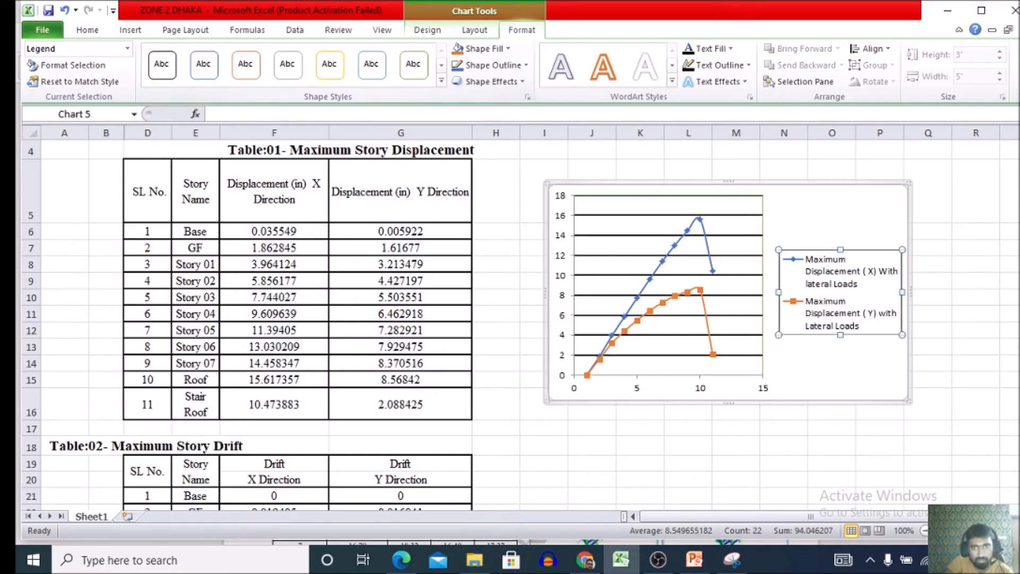
{"action": "left_click", "coordinate": [633, 245]}
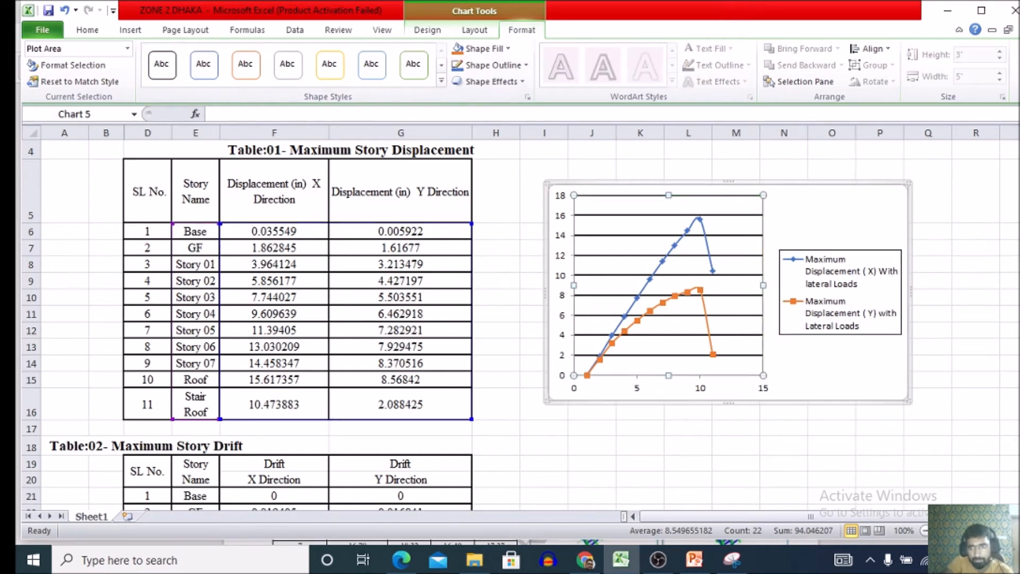
{"action": "left_click", "coordinate": [832, 219]}
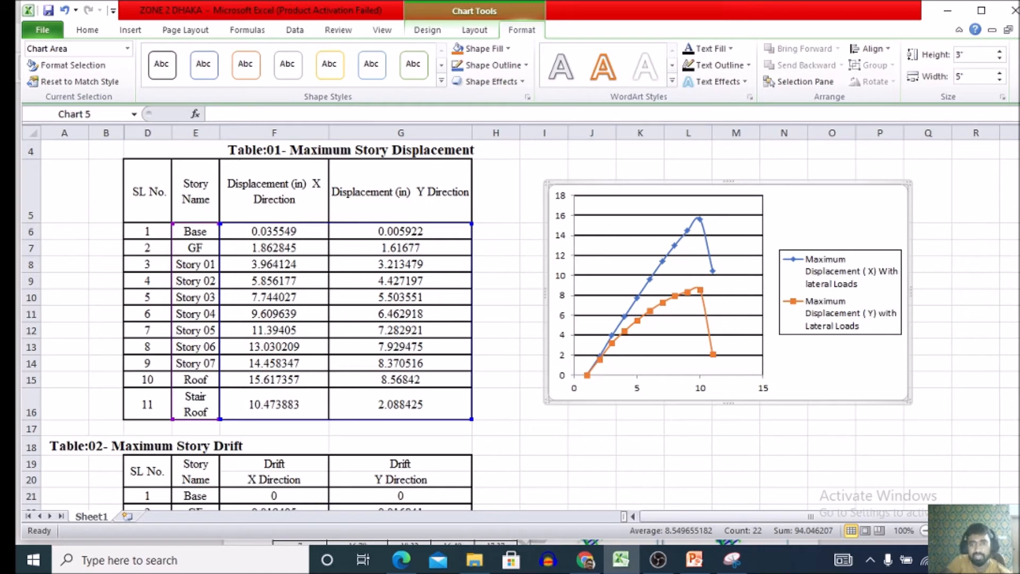
{"action": "left_click", "coordinate": [741, 326]}
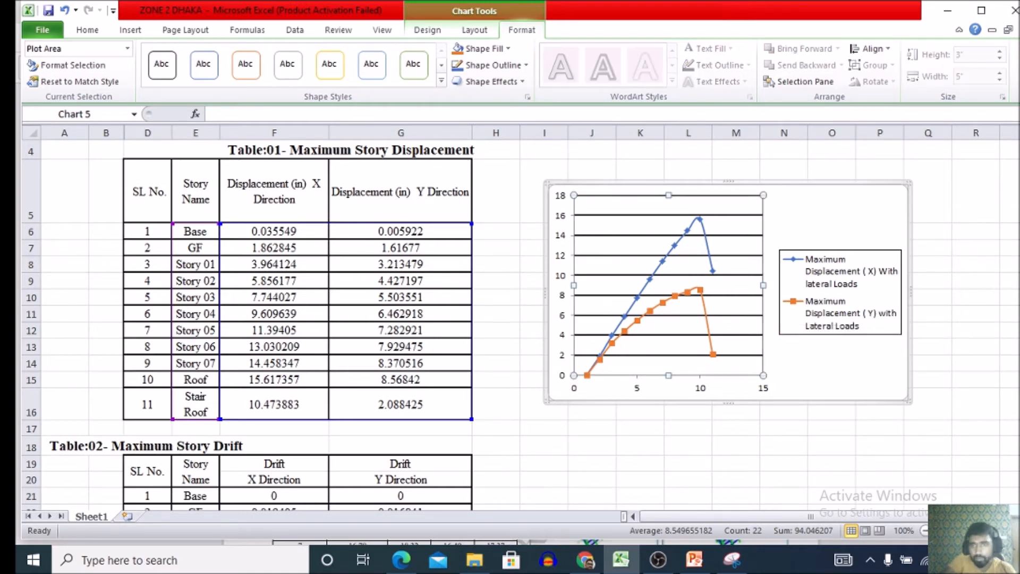
Resize the legend to be narrower and taller, leaving a wider gap between it and the plot area.
{"action": "left_click", "coordinate": [845, 294]}
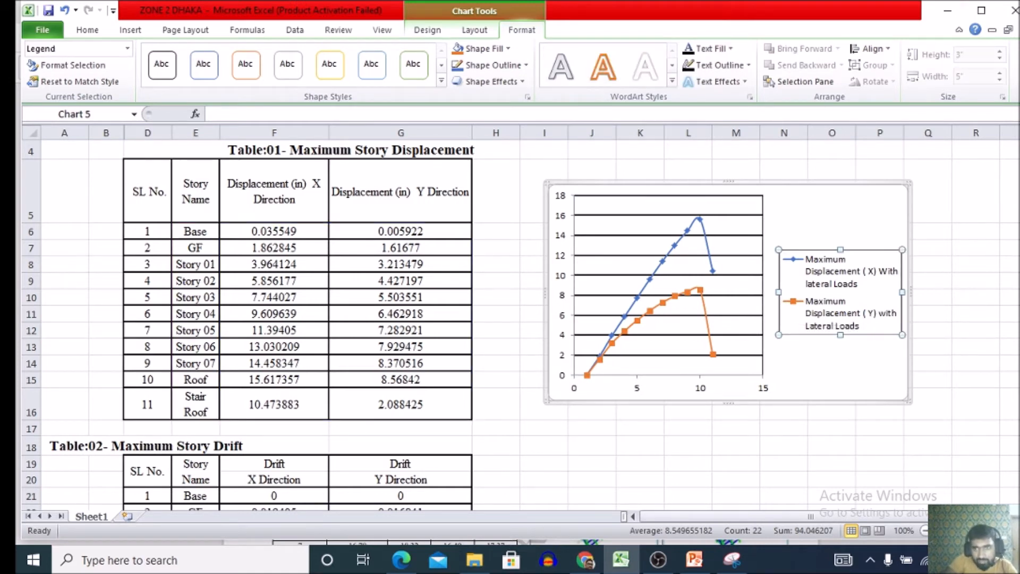
{"action": "left_click_drag", "start_coordinate": [779, 292], "coordinate": [803, 292]}
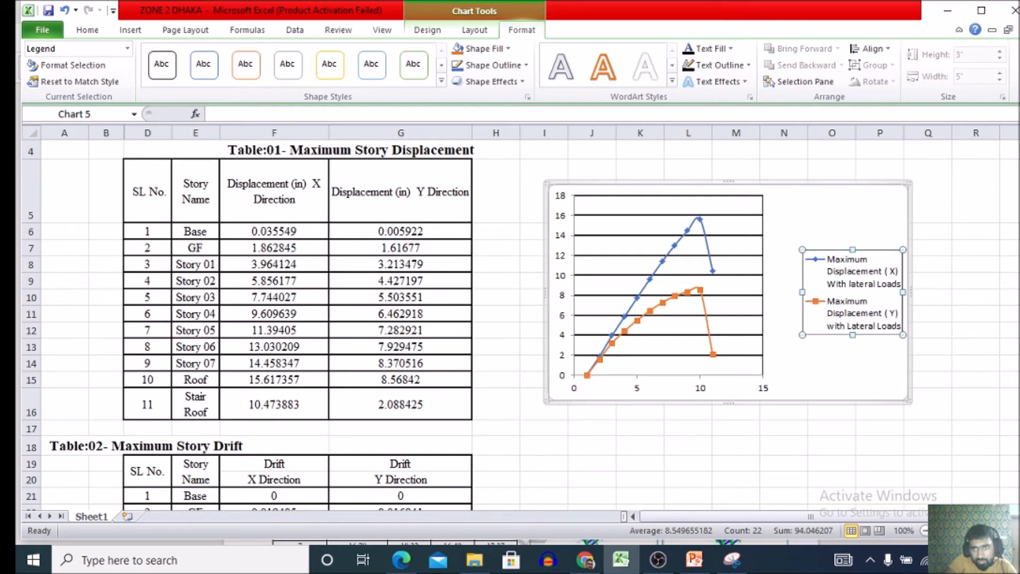
{"action": "left_click_drag", "start_coordinate": [853, 249], "coordinate": [852, 227]}
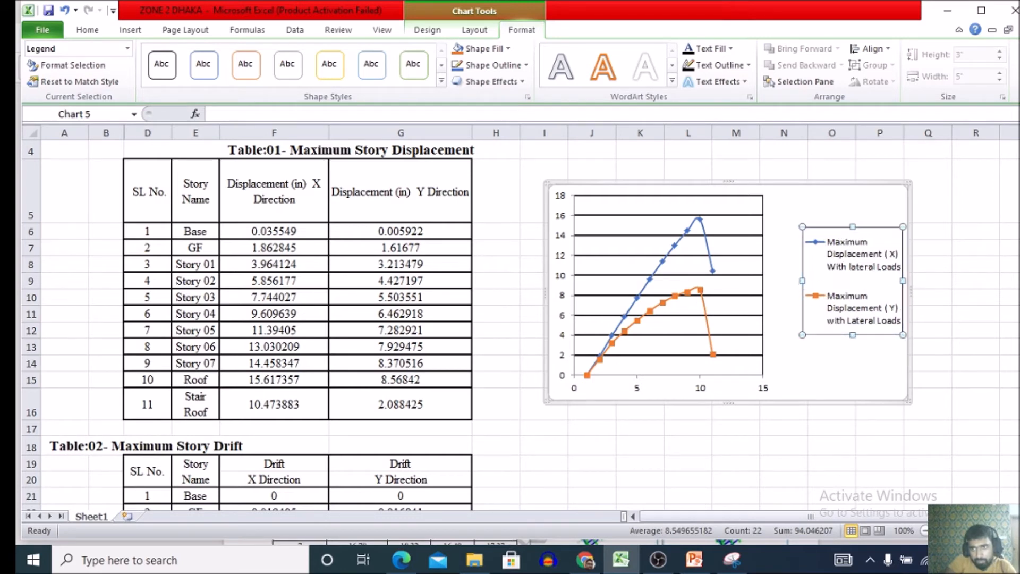
{"action": "left_click_drag", "start_coordinate": [853, 335], "coordinate": [852, 347]}
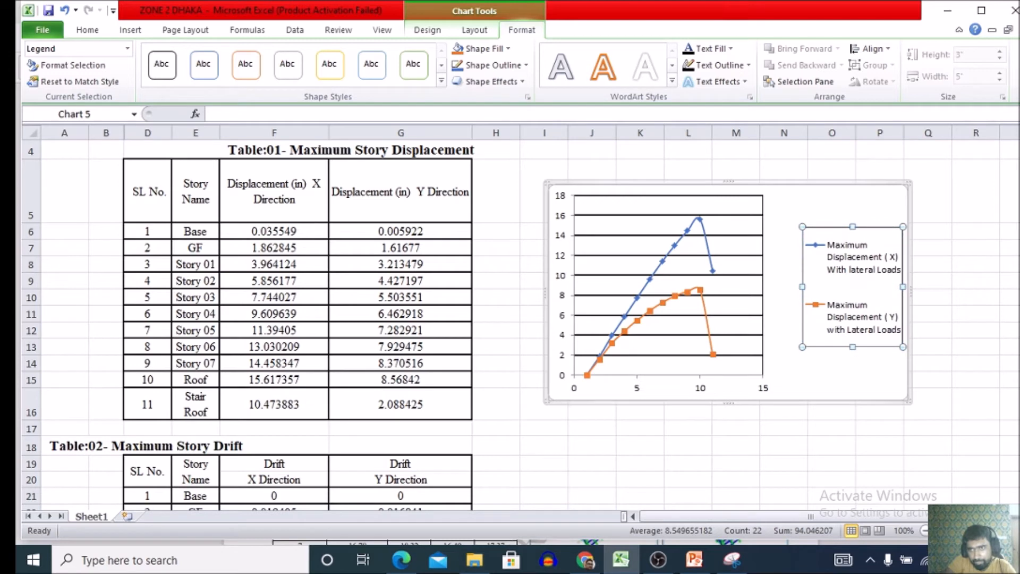
{"action": "mouse_move", "coordinate": [803, 287]}
{"action": "left_mouse_down"}
{"action": "mouse_move", "coordinate": [813, 287]}
{"action": "mouse_move", "coordinate": [800, 287]}
{"action": "left_mouse_up"}
{"action": "left_click", "coordinate": [782, 319]}
Widen the plot area toward the legend to fill most of the gap between them.
{"action": "left_click", "coordinate": [747, 355]}
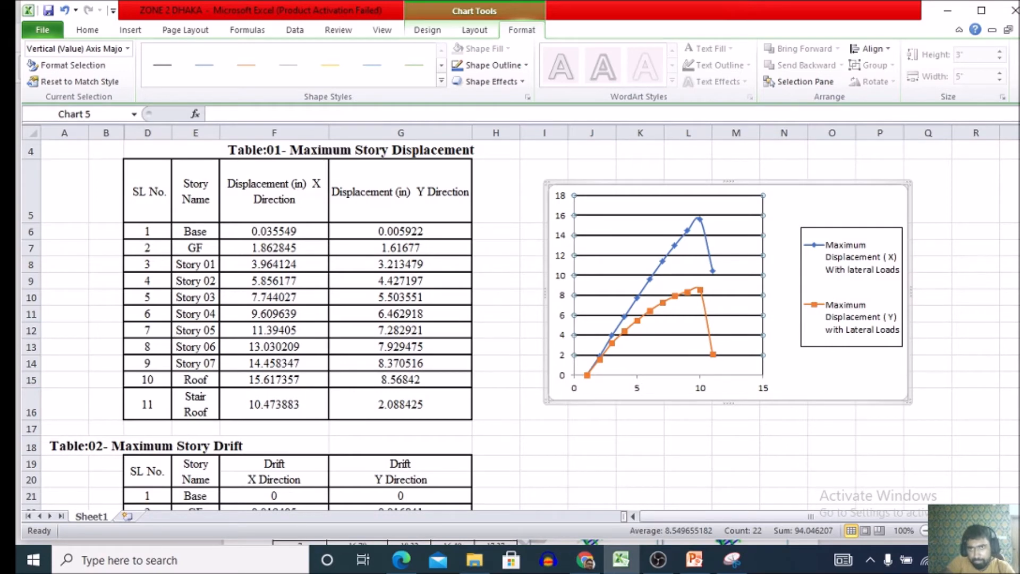
{"action": "left_click", "coordinate": [740, 326]}
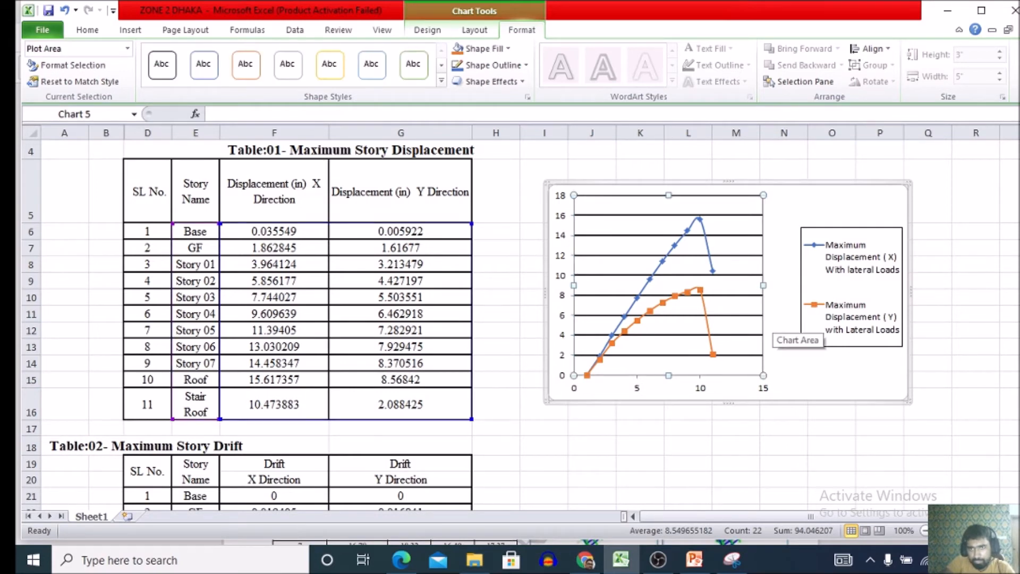
{"action": "left_click_drag", "start_coordinate": [763, 286], "coordinate": [787, 284]}
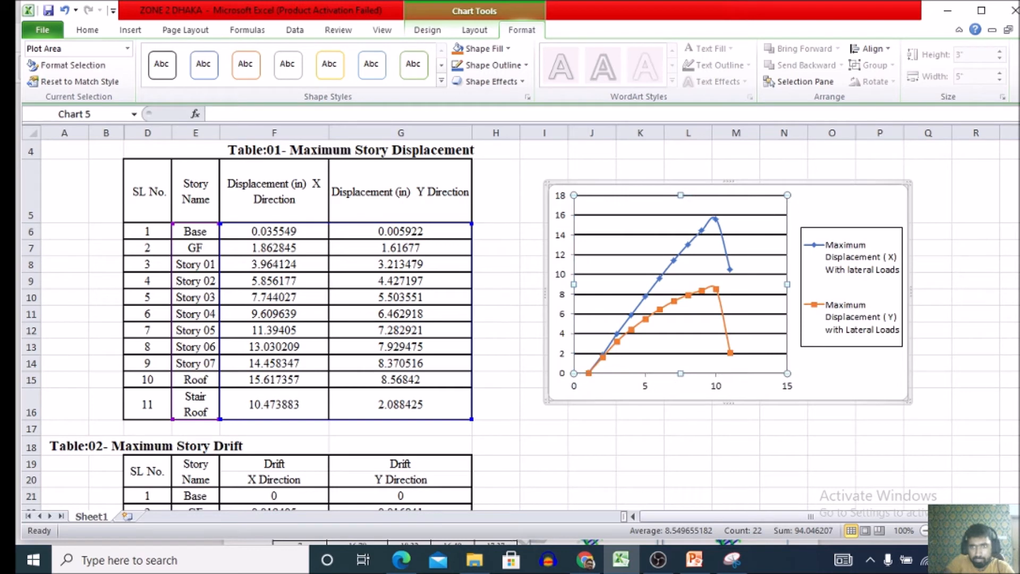
{"action": "left_click", "coordinate": [840, 372]}
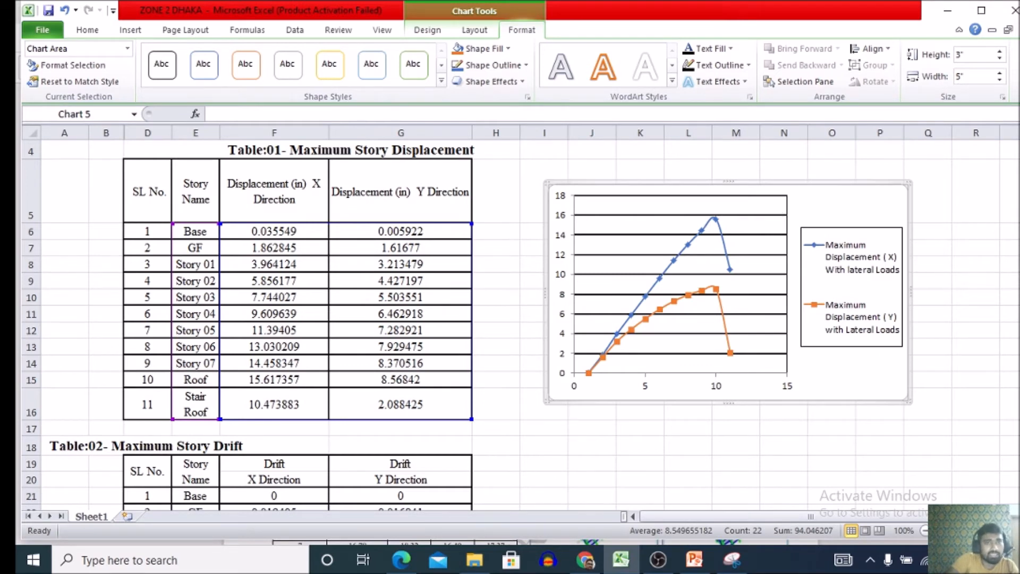
Add a chart title, trying the Centered Overlay placement and settling on Above Chart.
{"action": "left_click", "coordinate": [681, 284]}
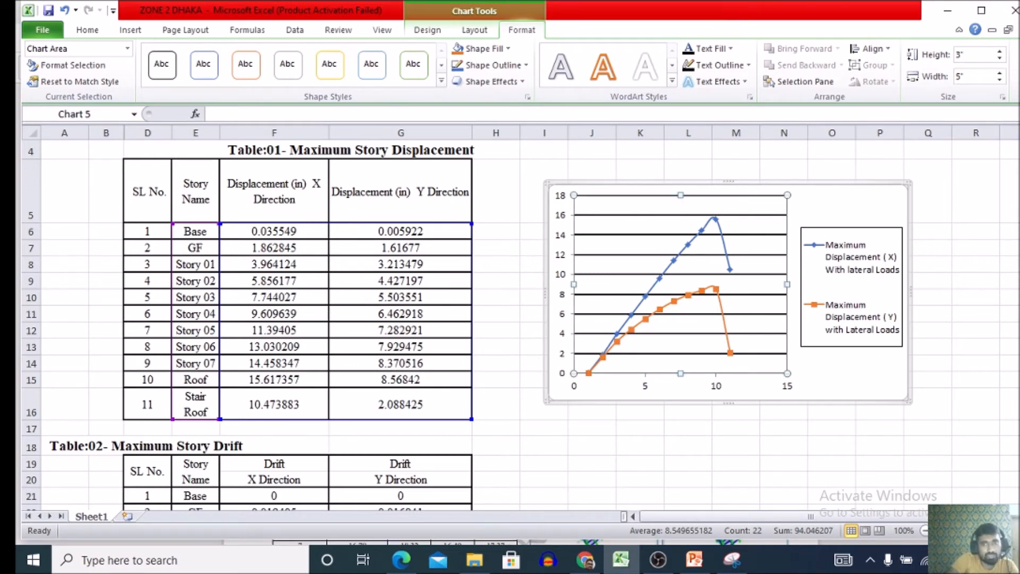
{"action": "left_click", "coordinate": [427, 30]}
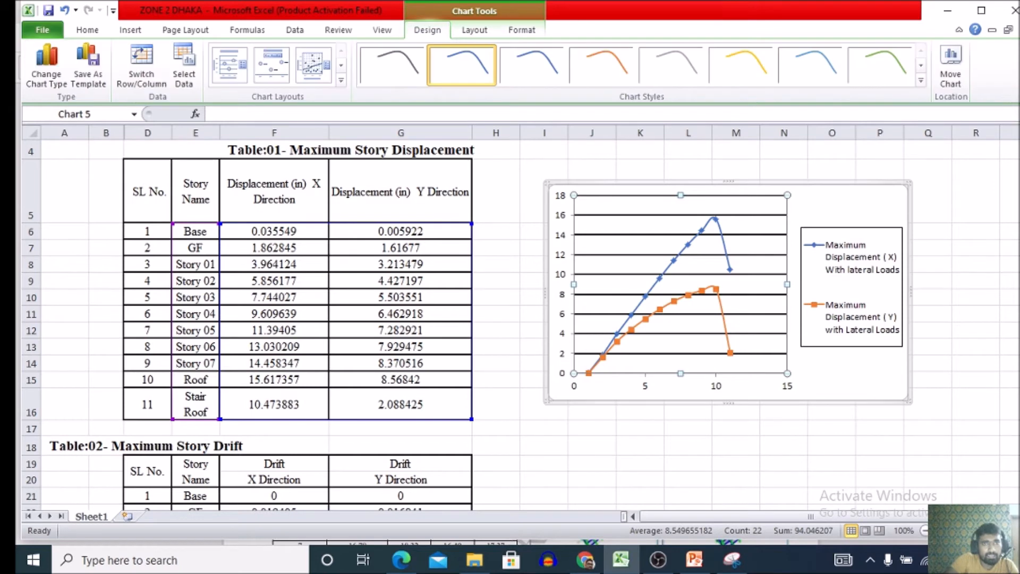
{"action": "left_click", "coordinate": [475, 30]}
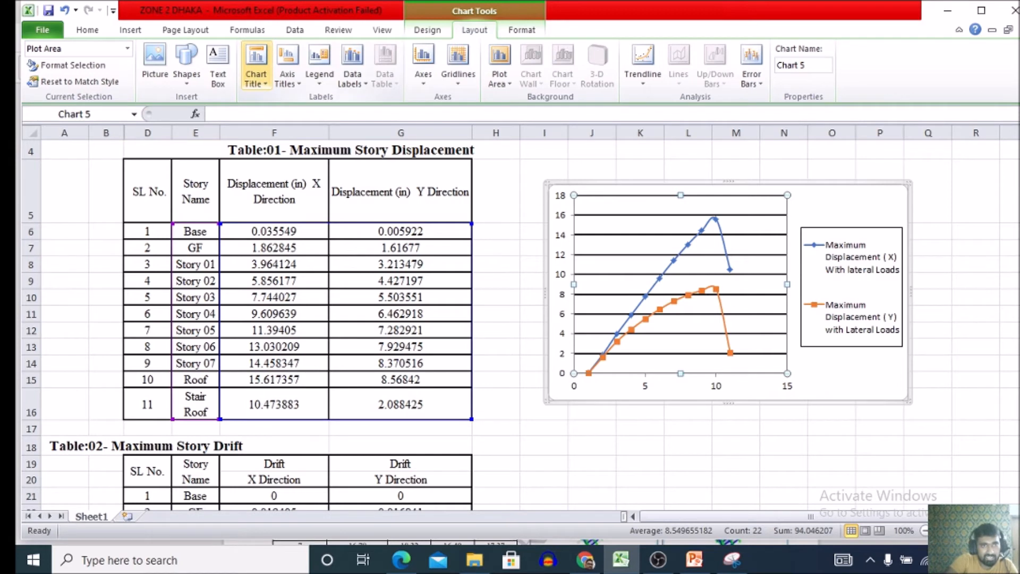
{"action": "left_click", "coordinate": [256, 75]}
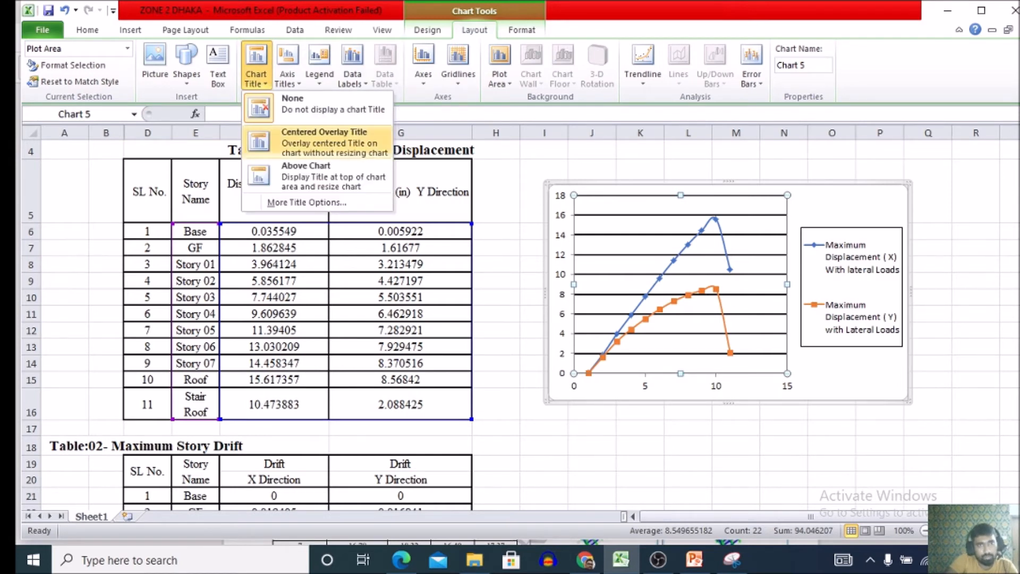
{"action": "left_click", "coordinate": [324, 142]}
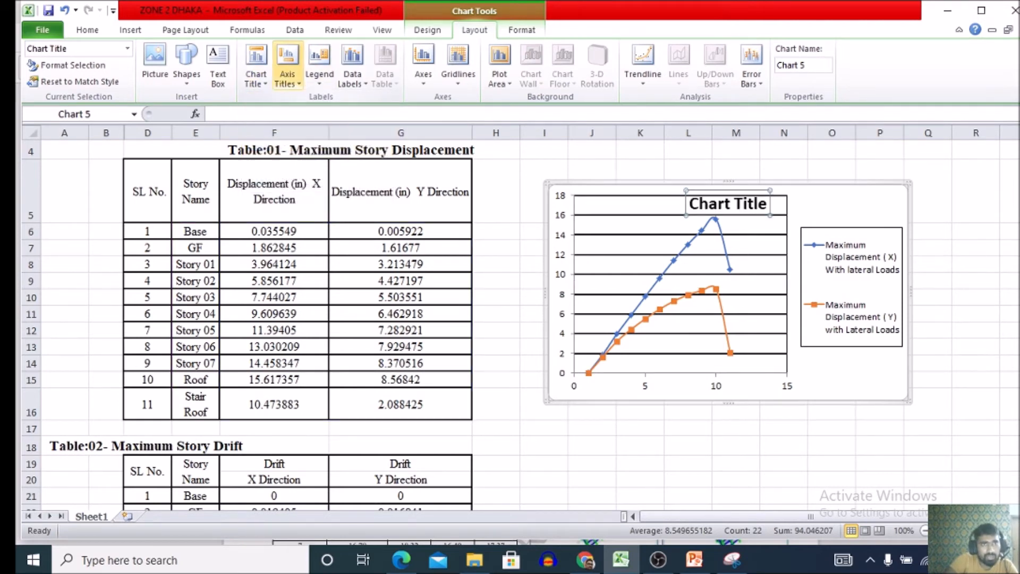
{"action": "left_click", "coordinate": [256, 69]}
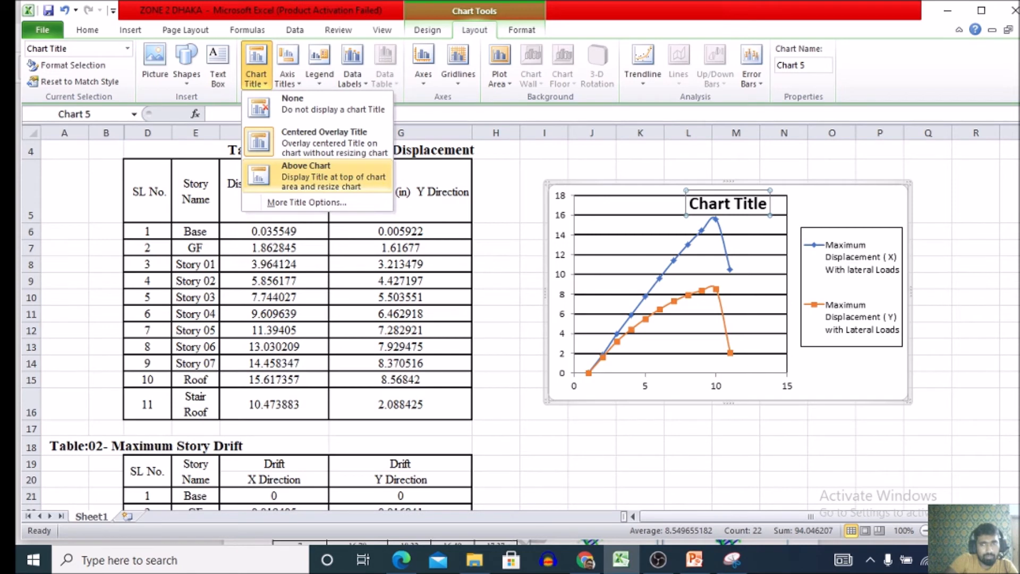
{"action": "left_click", "coordinate": [324, 176]}
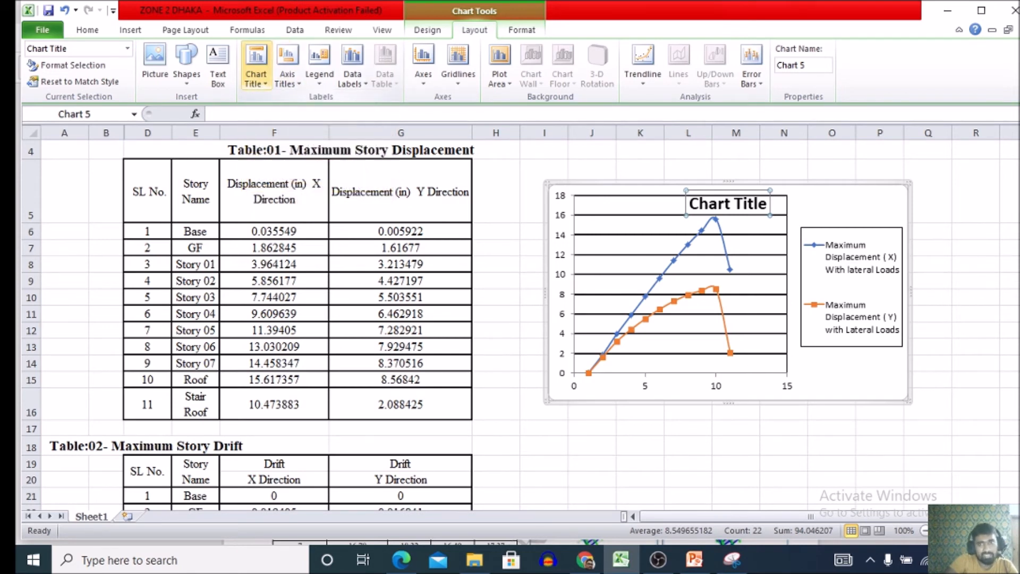
Shrink the plot area from its upper edge so that the chart title sits clear above it.
{"action": "left_click", "coordinate": [680, 284]}
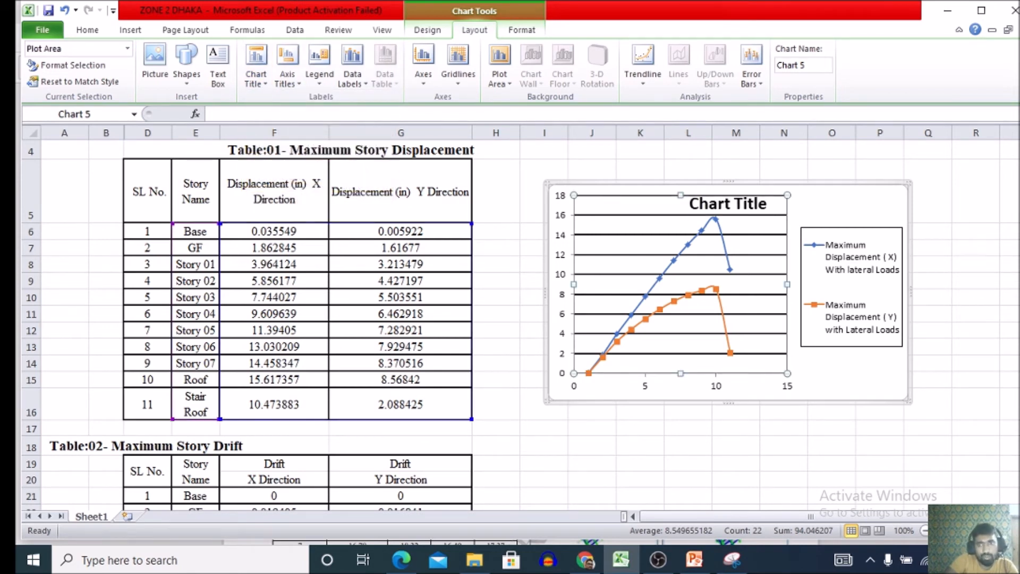
{"action": "left_click_drag", "start_coordinate": [680, 195], "coordinate": [681, 220]}
{"action": "left_click", "coordinate": [728, 203]}
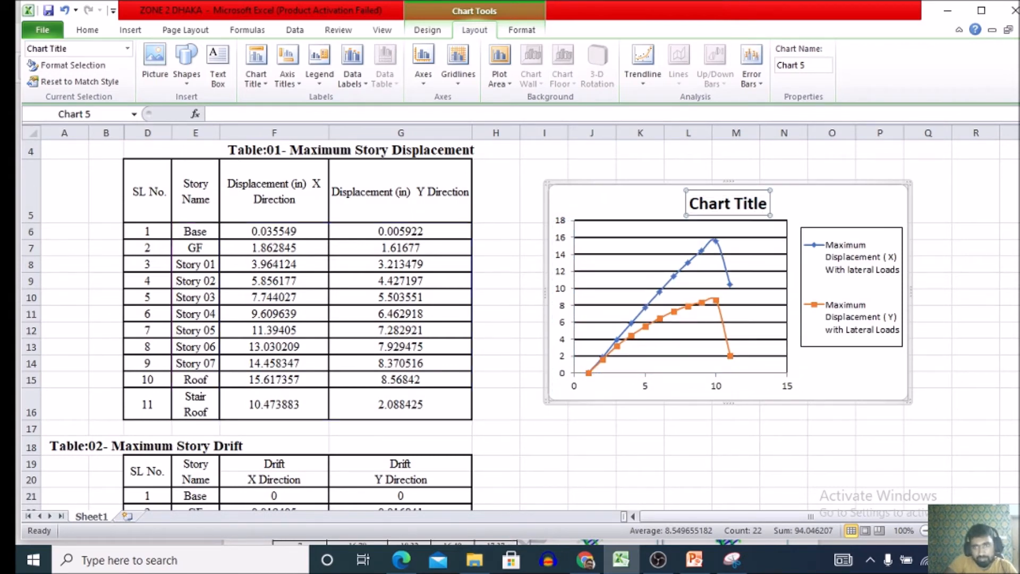
Replace the placeholder chart title text with "Storey Maximum Displacement With Lateral Loads".
{"action": "left_click_drag", "start_coordinate": [728, 204], "coordinate": [760, 200]}
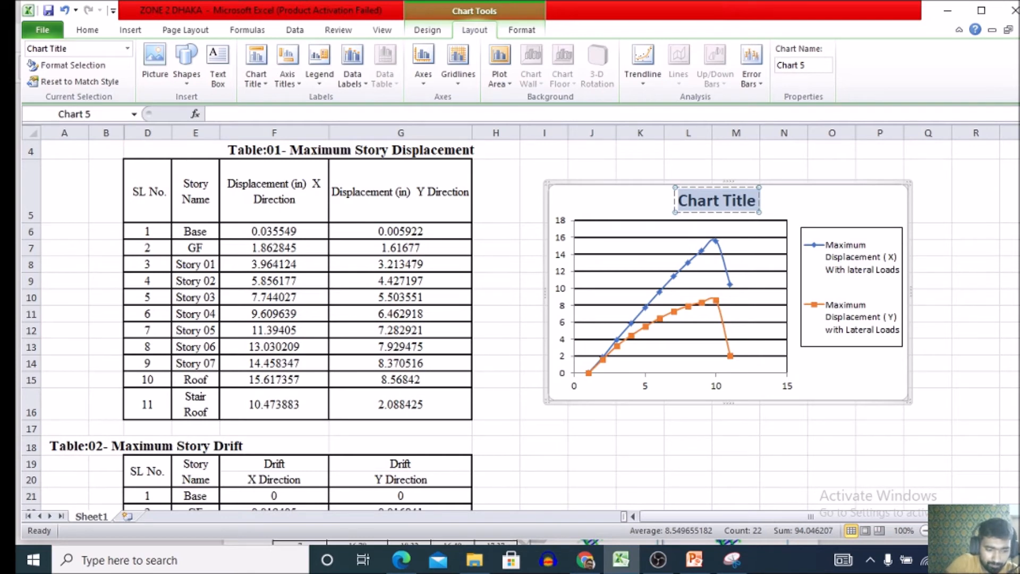
{"action": "type", "text": "Storey Maximum Displacement"}
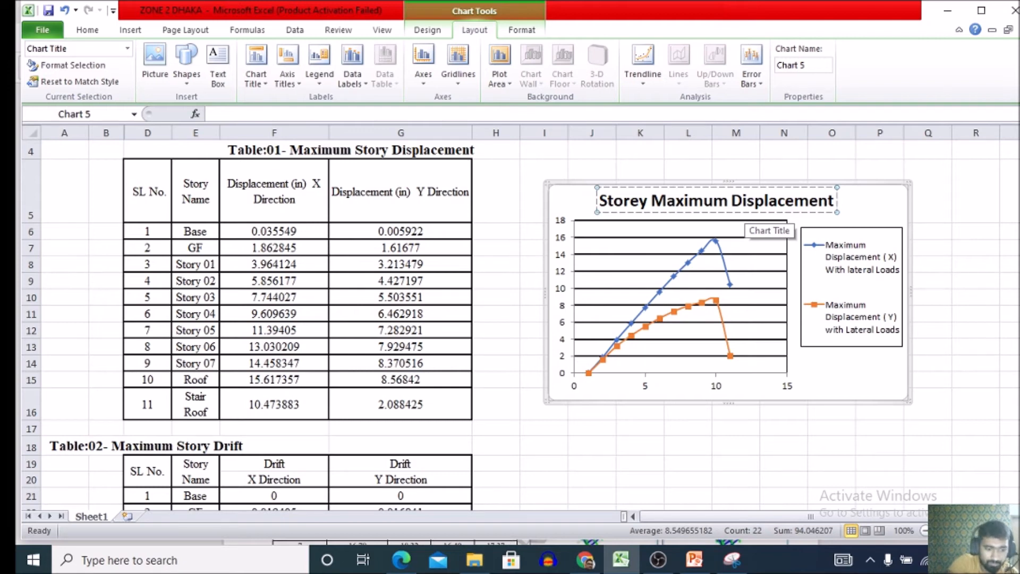
{"action": "type", "text": "With"}
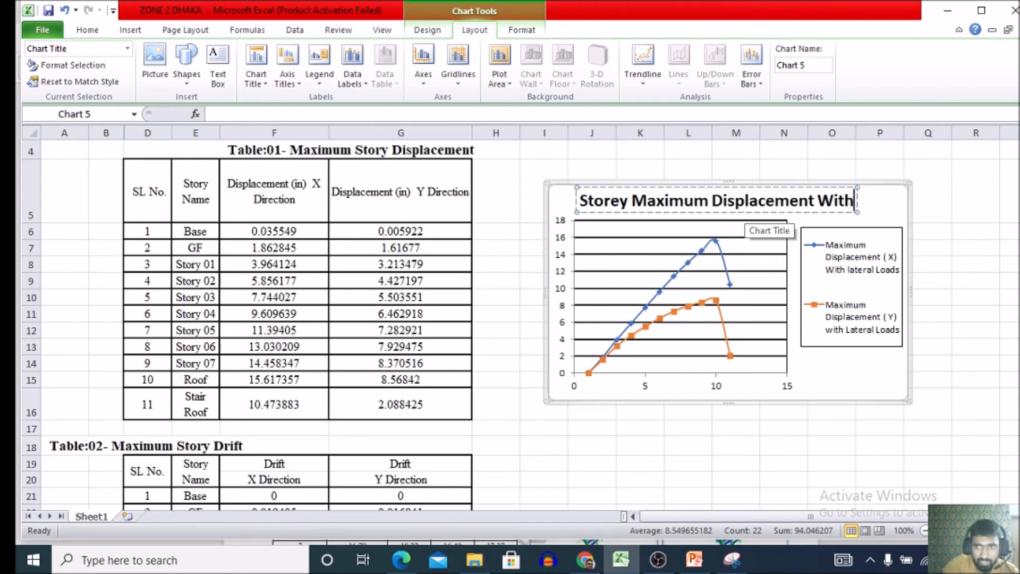
{"action": "type", "text": " Laera"}
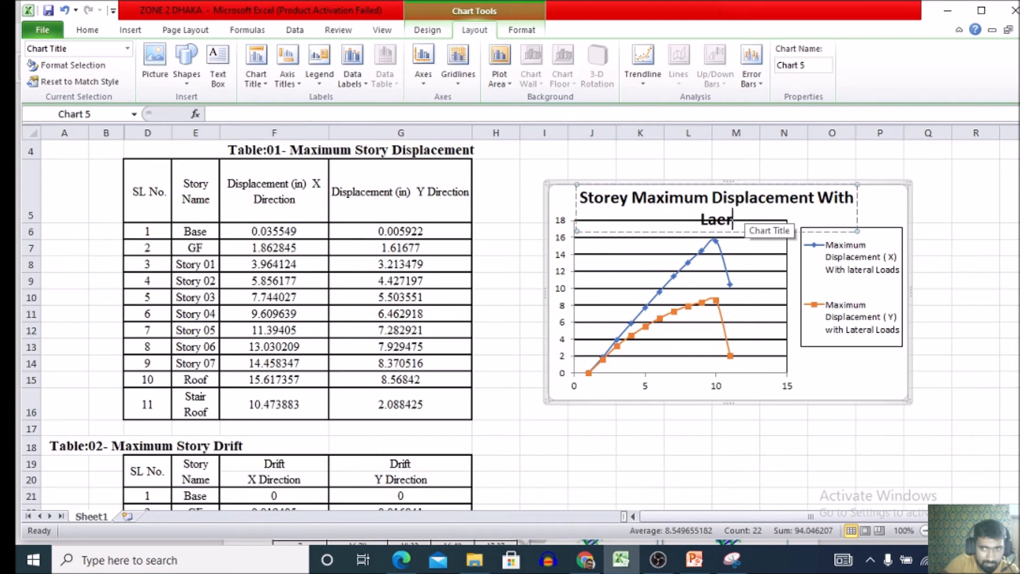
{"action": "key", "text": "BackSpace"}
{"action": "key", "text": "BackSpace"}
{"action": "key", "text": "BackSpace"}
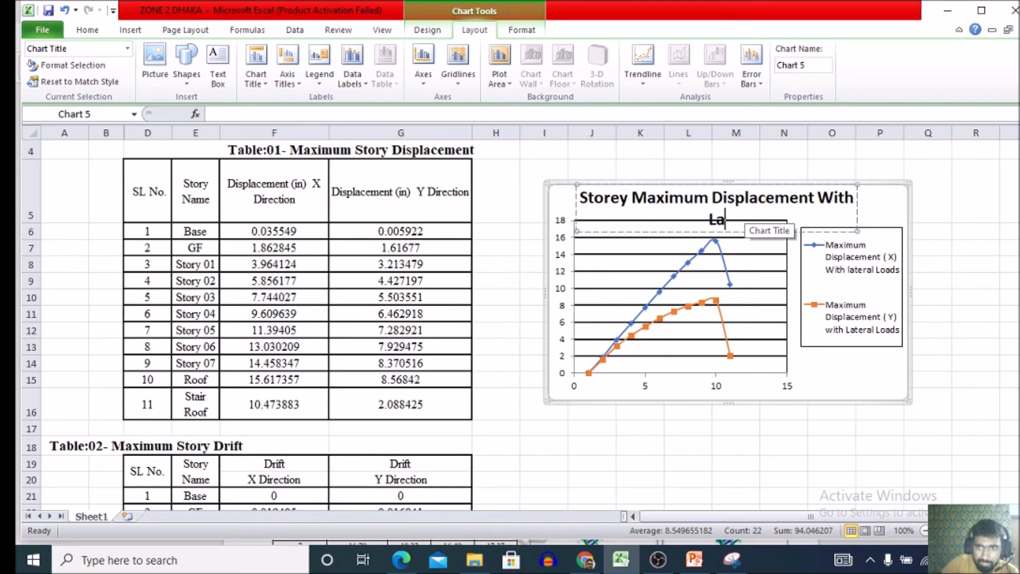
{"action": "type", "text": "tera"}
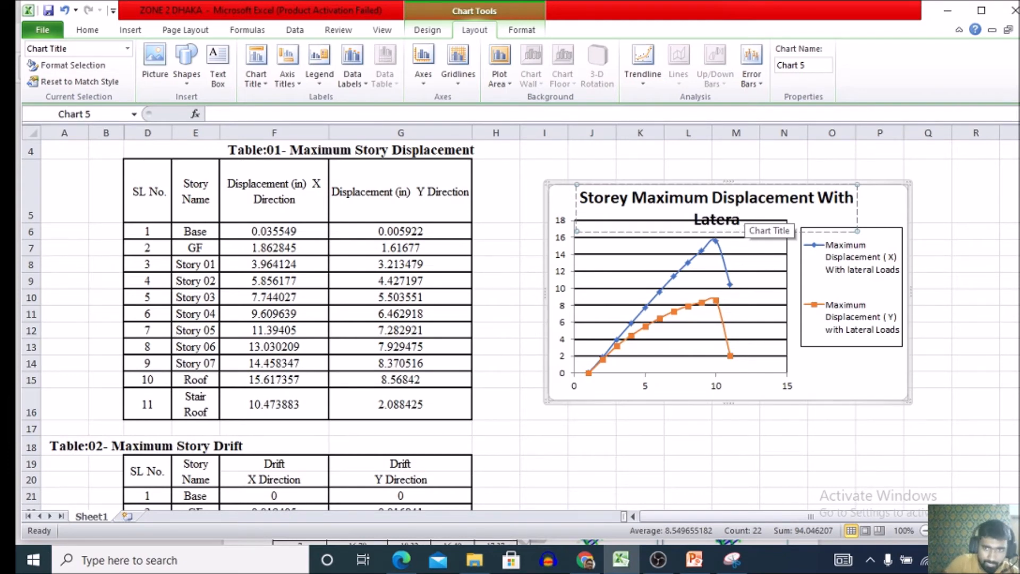
{"action": "type", "text": "l Loads"}
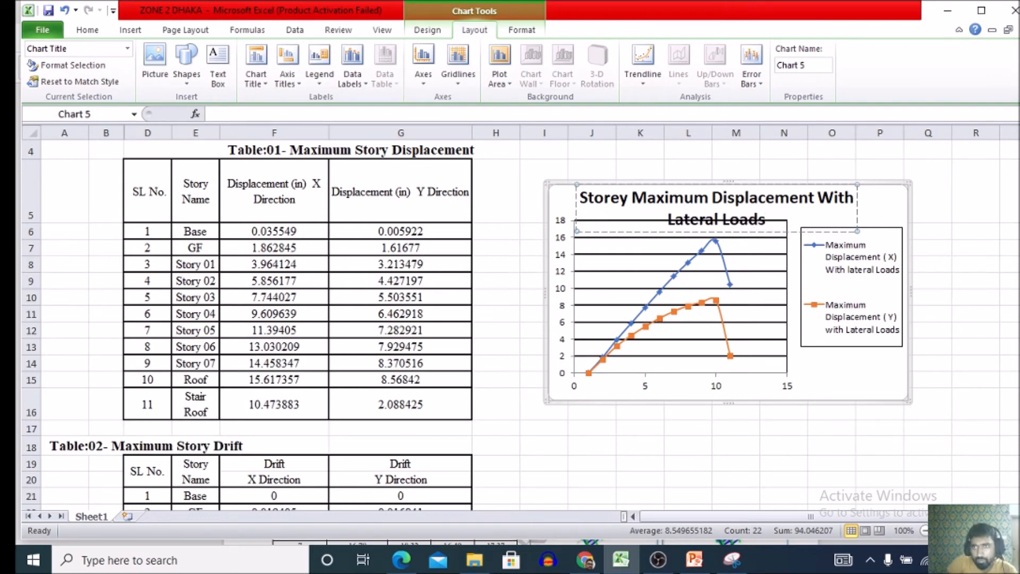
Enlarge the chart in height and width so the two-line title fits above the plot area, and shift the title toward the chart's center.
{"action": "left_click_drag", "start_coordinate": [909, 183], "coordinate": [918, 152]}
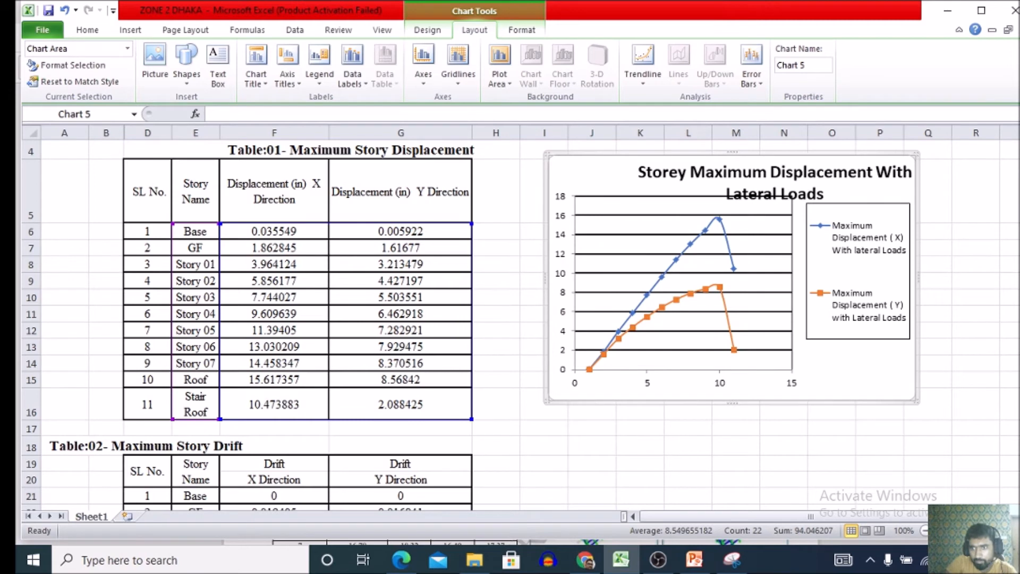
{"action": "left_click_drag", "start_coordinate": [918, 402], "coordinate": [952, 449]}
{"action": "left_click", "coordinate": [778, 194]}
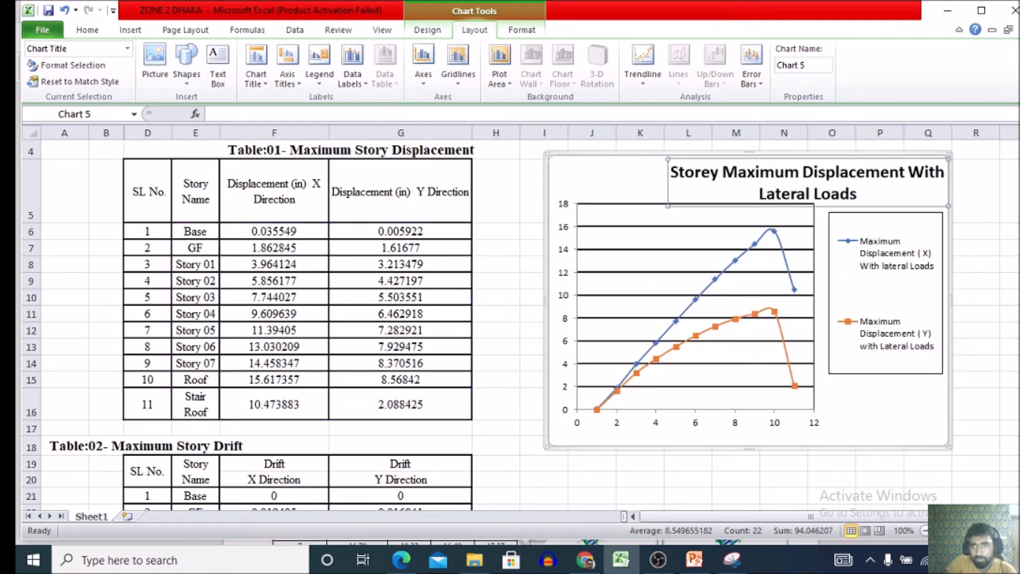
{"action": "left_click_drag", "start_coordinate": [736, 204], "coordinate": [731, 205]}
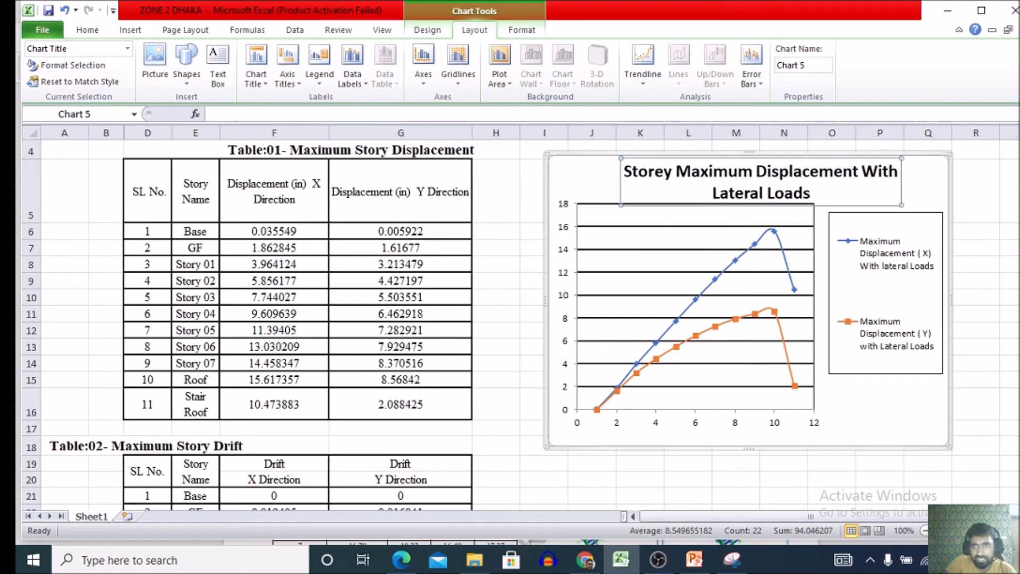
Format the chart title text in Times New Roman at size 14.
{"action": "left_click_drag", "start_coordinate": [812, 195], "coordinate": [624, 172]}
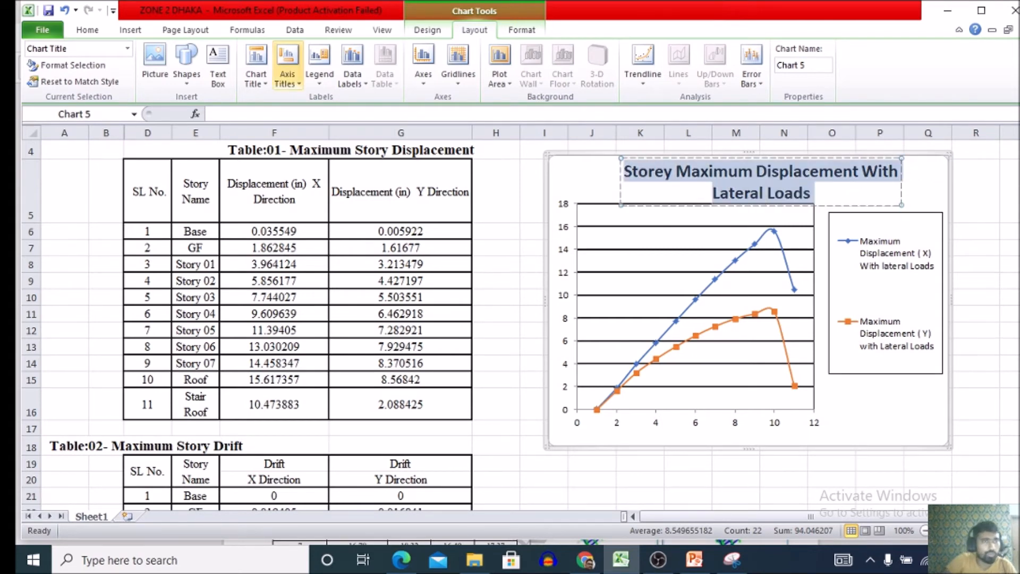
{"action": "left_click", "coordinate": [87, 30]}
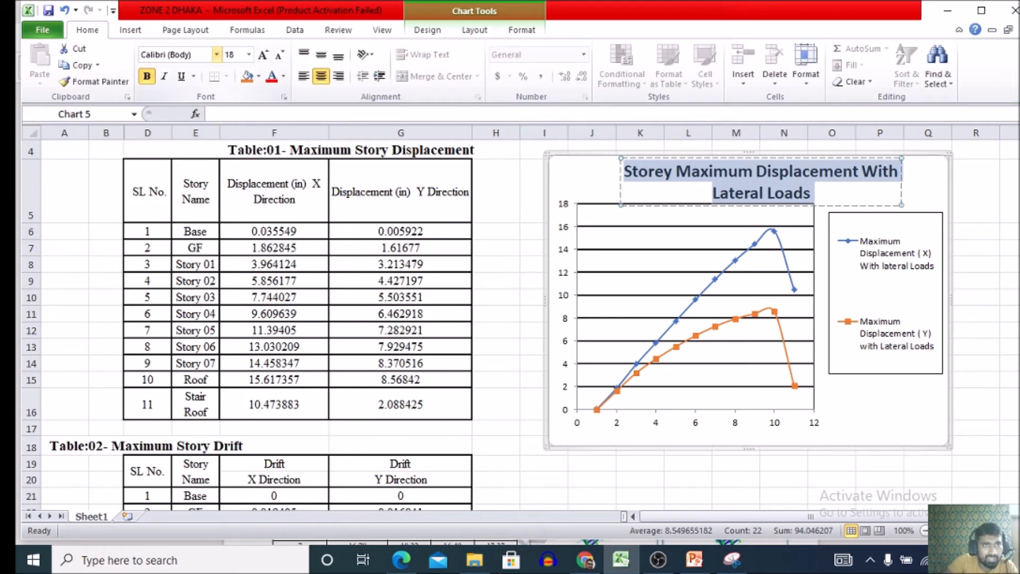
{"action": "left_click", "coordinate": [216, 54]}
{"action": "scroll", "coordinate": [239, 314], "scroll_direction": "down", "scroll_amount": 3}
{"action": "scroll", "coordinate": [239, 315], "scroll_direction": "up", "scroll_amount": 3}
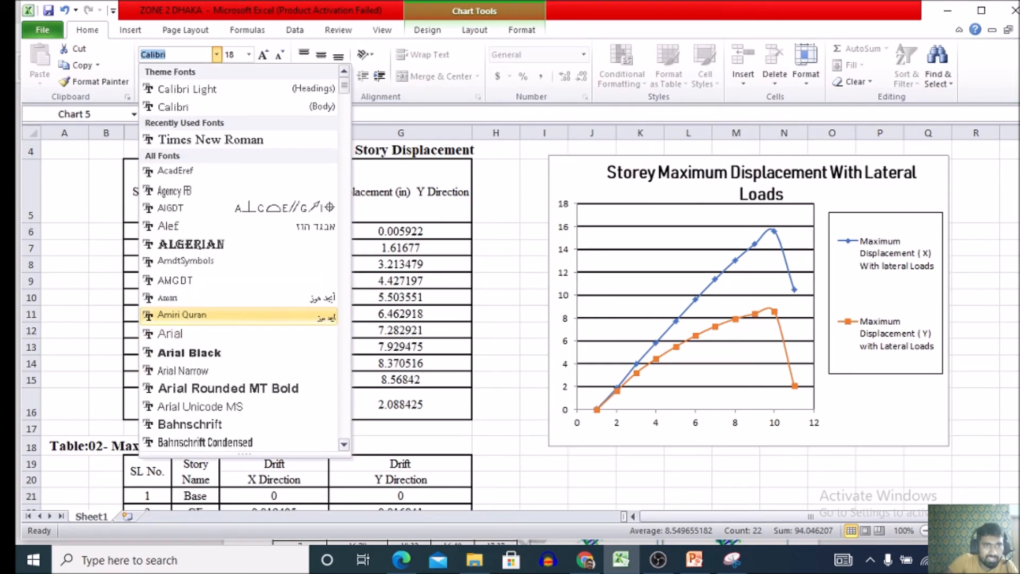
{"action": "left_click", "coordinate": [213, 139]}
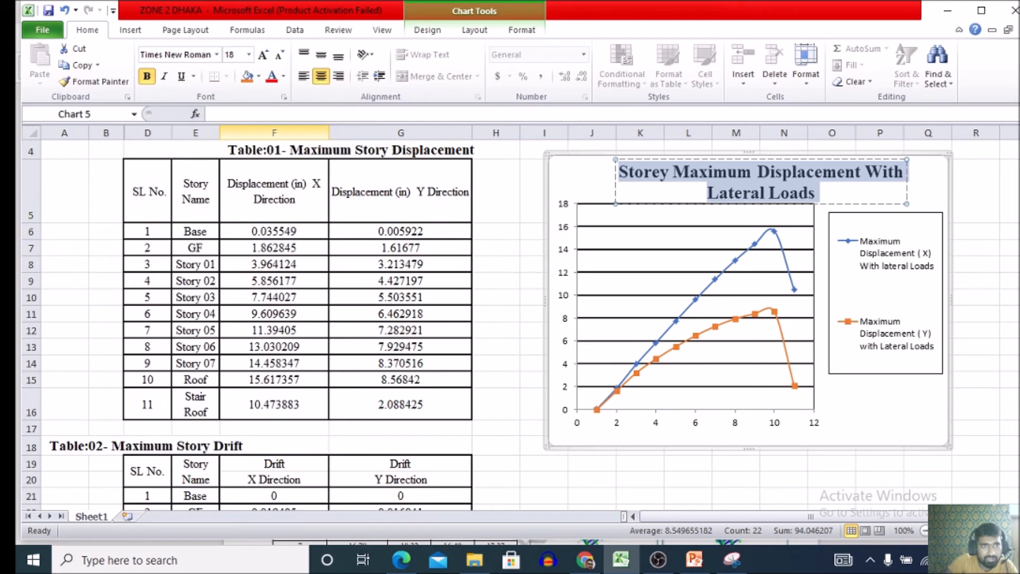
{"action": "left_click", "coordinate": [248, 54]}
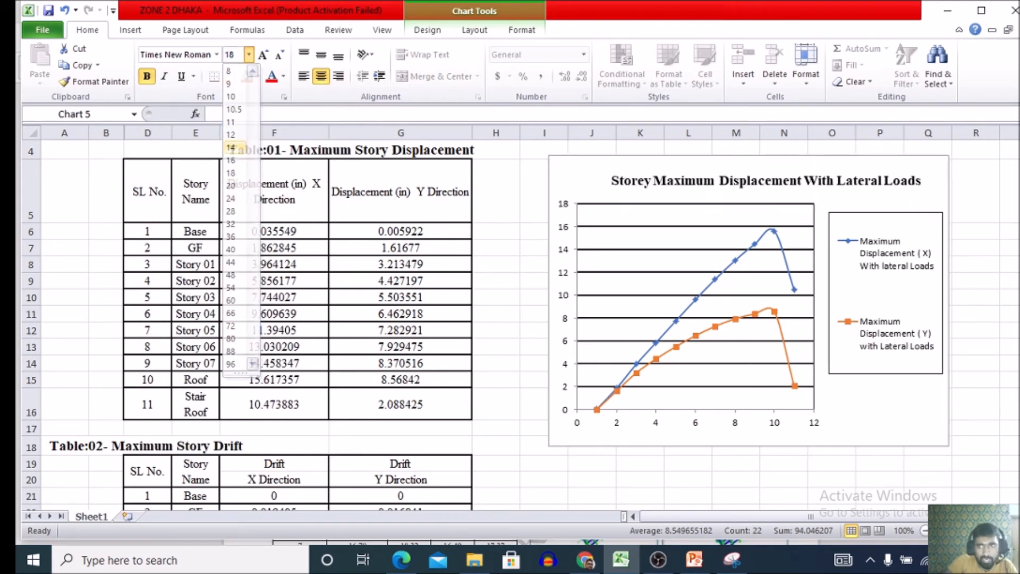
{"action": "left_click", "coordinate": [230, 147]}
Move the chart title slightly down and toward the chart's center, above the plot area.
{"action": "left_click", "coordinate": [670, 260]}
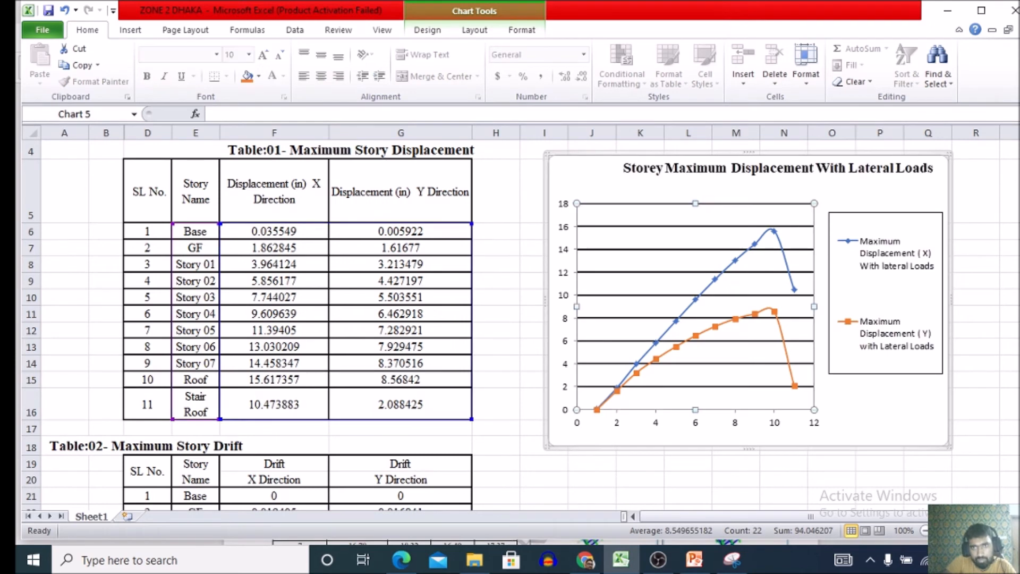
{"action": "left_click", "coordinate": [778, 169]}
{"action": "left_click_drag", "start_coordinate": [778, 158], "coordinate": [763, 164]}
{"action": "left_click", "coordinate": [737, 463]}
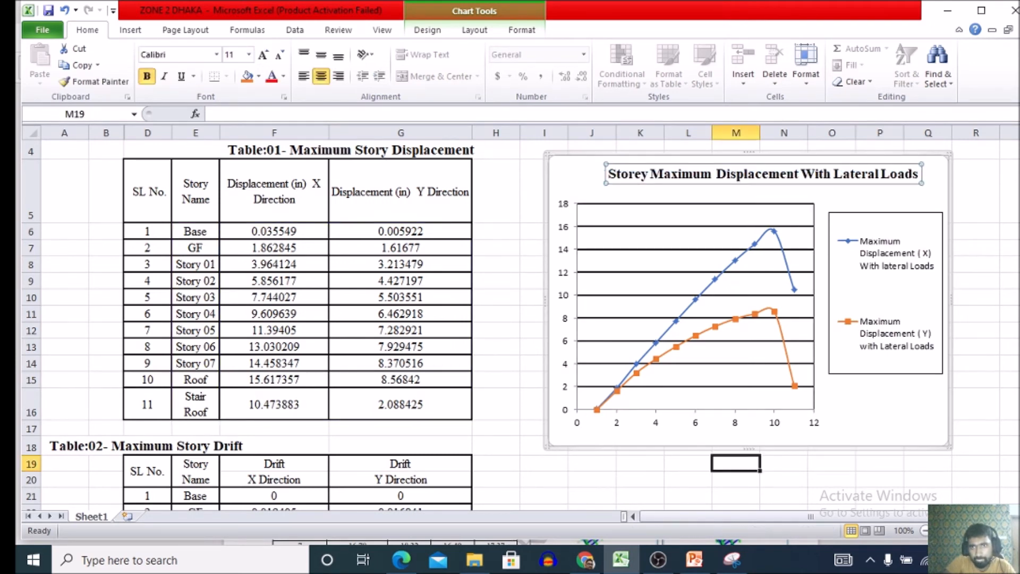
Make the legend narrower and shorter so it fits closely around its two series entries.
{"action": "left_click", "coordinate": [748, 353]}
{"action": "left_click", "coordinate": [883, 296]}
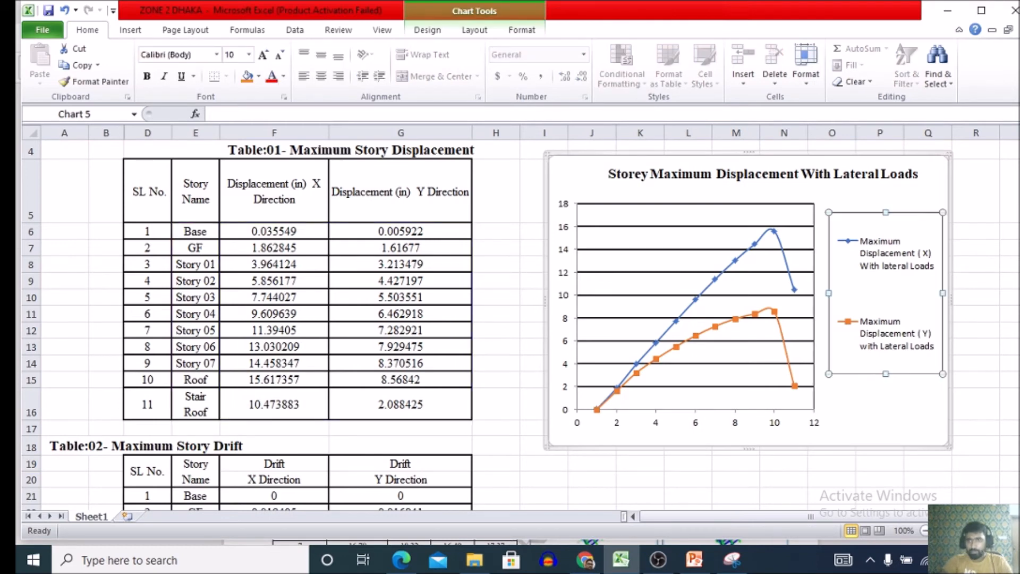
{"action": "left_click_drag", "start_coordinate": [855, 293], "coordinate": [845, 293]}
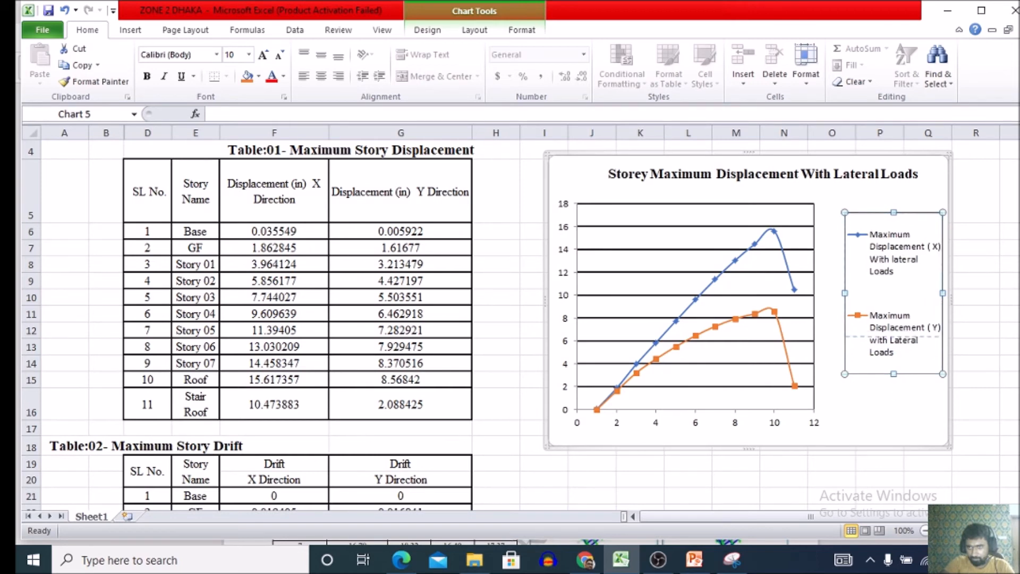
{"action": "left_click_drag", "start_coordinate": [894, 374], "coordinate": [894, 330]}
{"action": "left_click", "coordinate": [891, 379]}
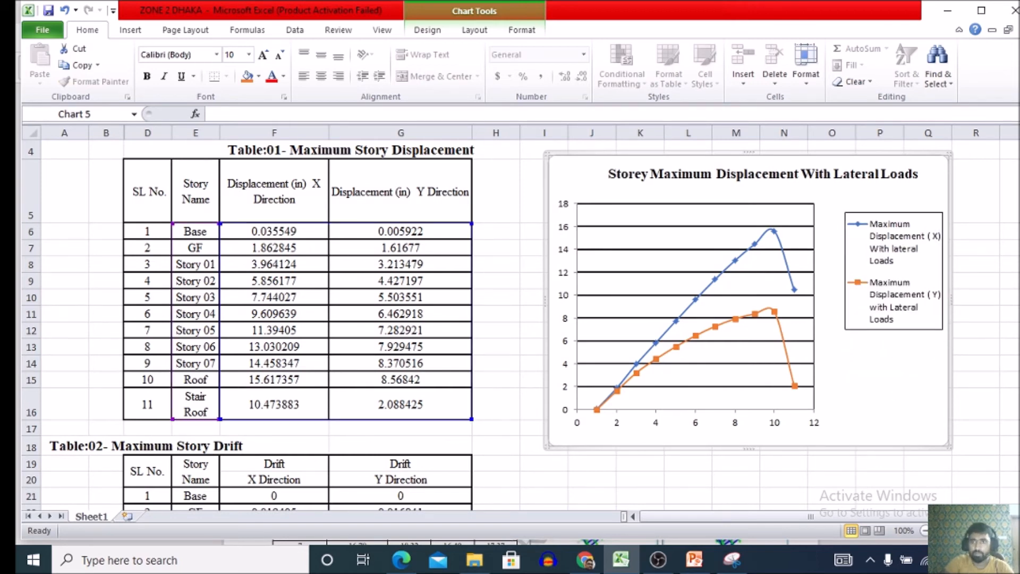
Add a primary horizontal axis title below the axis with the text "Storey".
{"action": "left_click", "coordinate": [744, 352]}
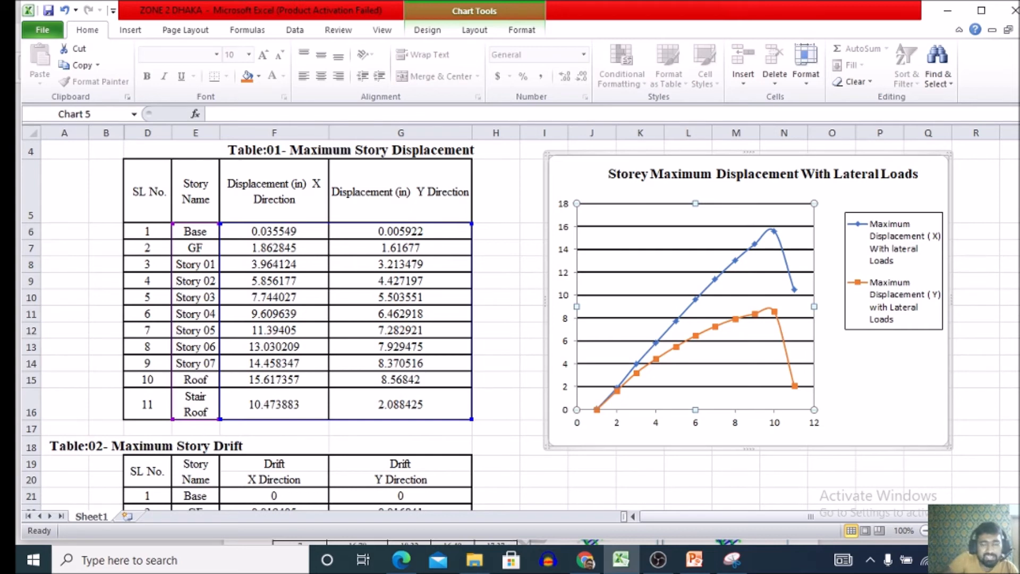
{"action": "left_click", "coordinate": [474, 30]}
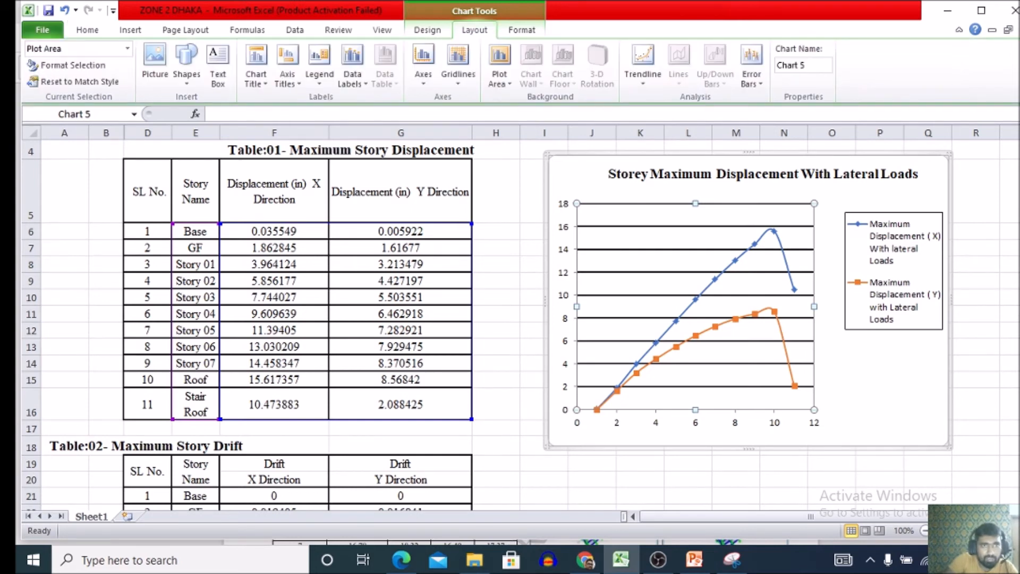
{"action": "left_click", "coordinate": [287, 67]}
{"action": "mouse_move", "coordinate": [351, 99]}
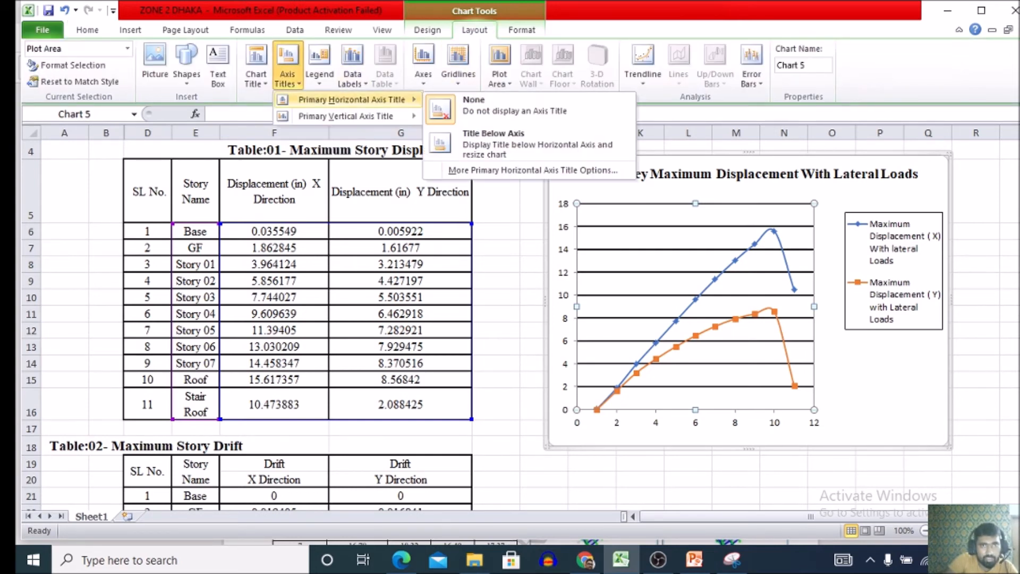
{"action": "left_click", "coordinate": [494, 142]}
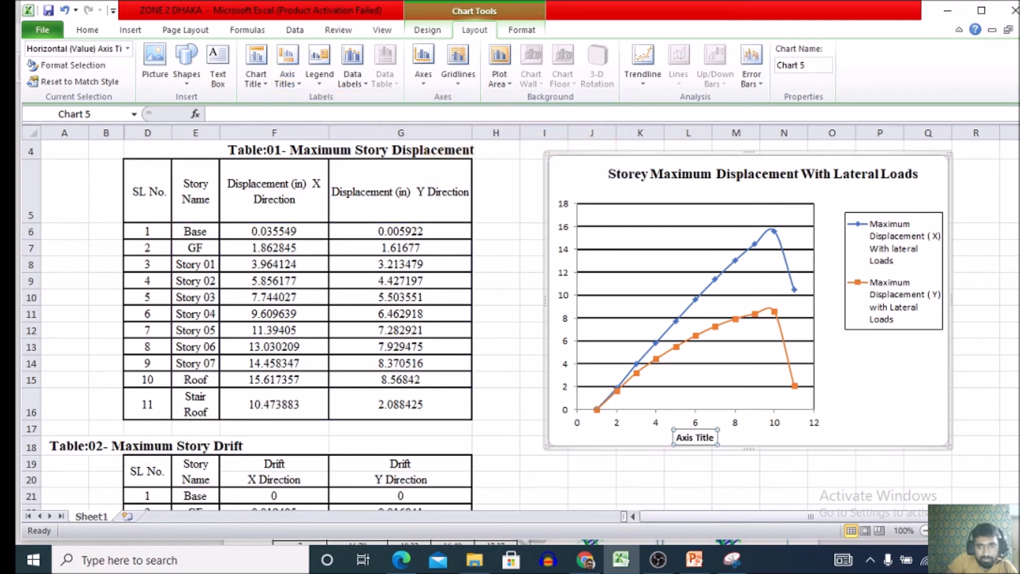
{"action": "left_click_drag", "start_coordinate": [676, 438], "coordinate": [714, 438]}
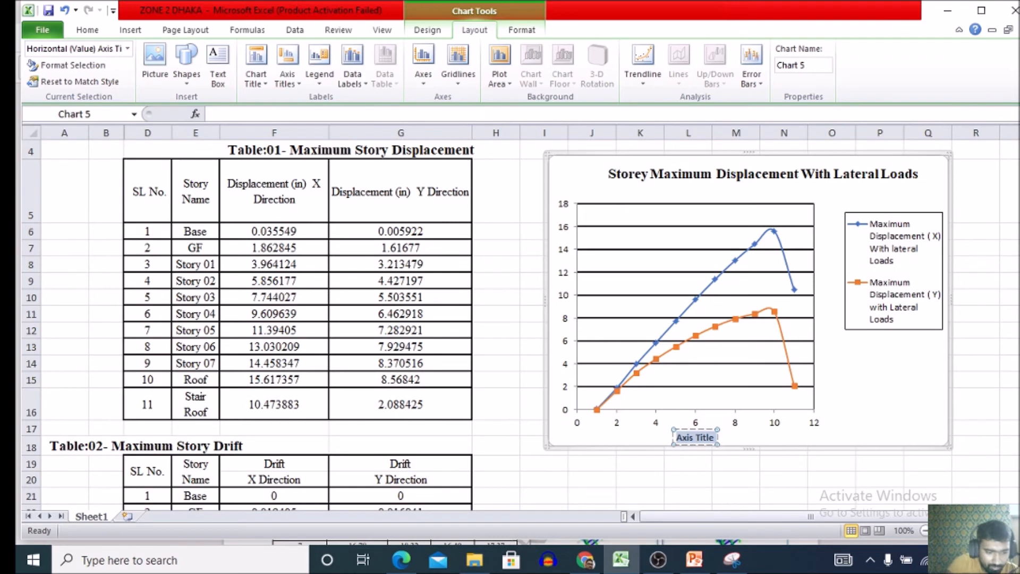
{"action": "type", "text": "Storey"}
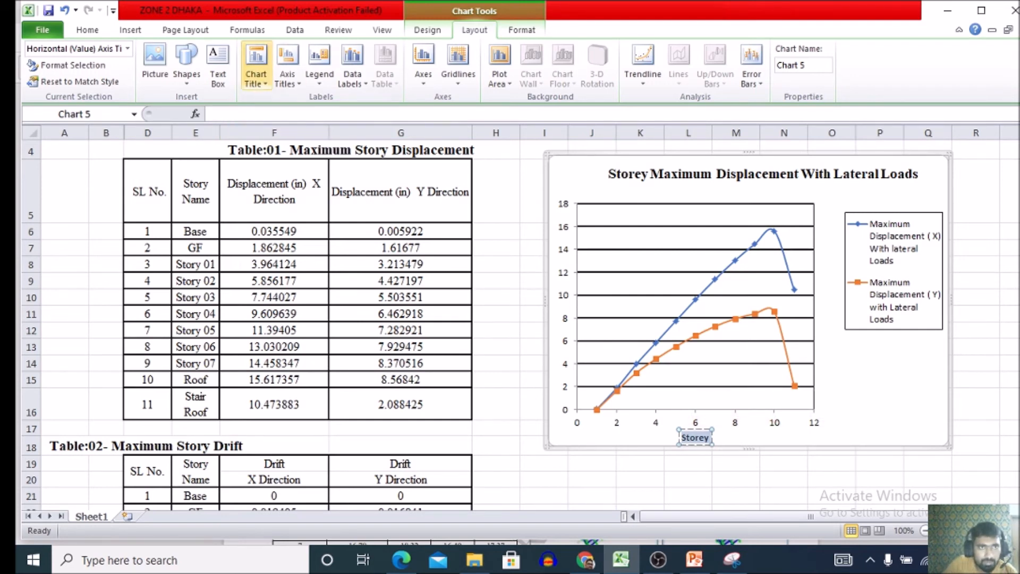
Format the horizontal axis title "Storey" in Times New Roman at size 12.
{"action": "left_click", "coordinate": [87, 30]}
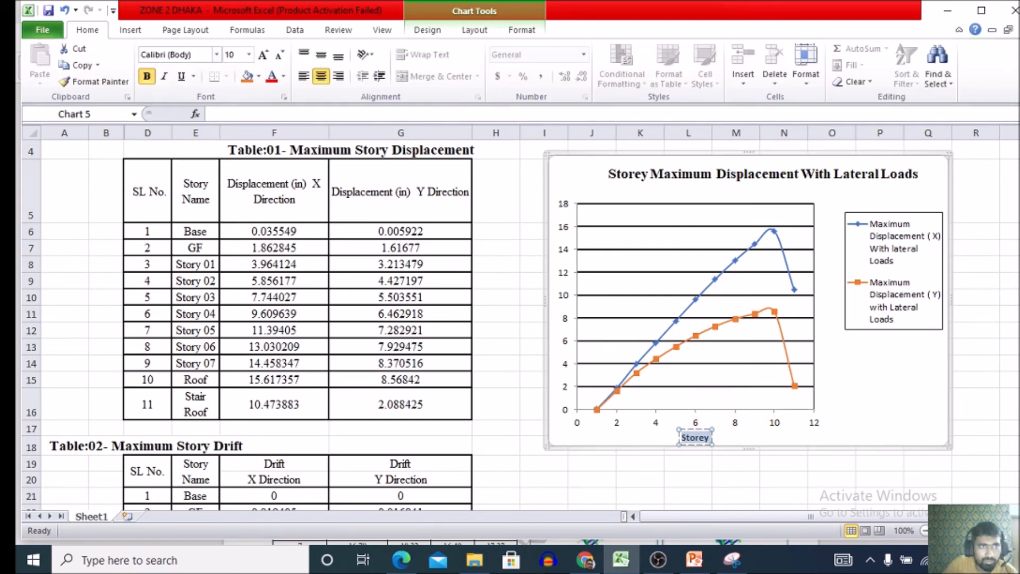
{"action": "left_click", "coordinate": [216, 54]}
{"action": "left_click", "coordinate": [211, 139]}
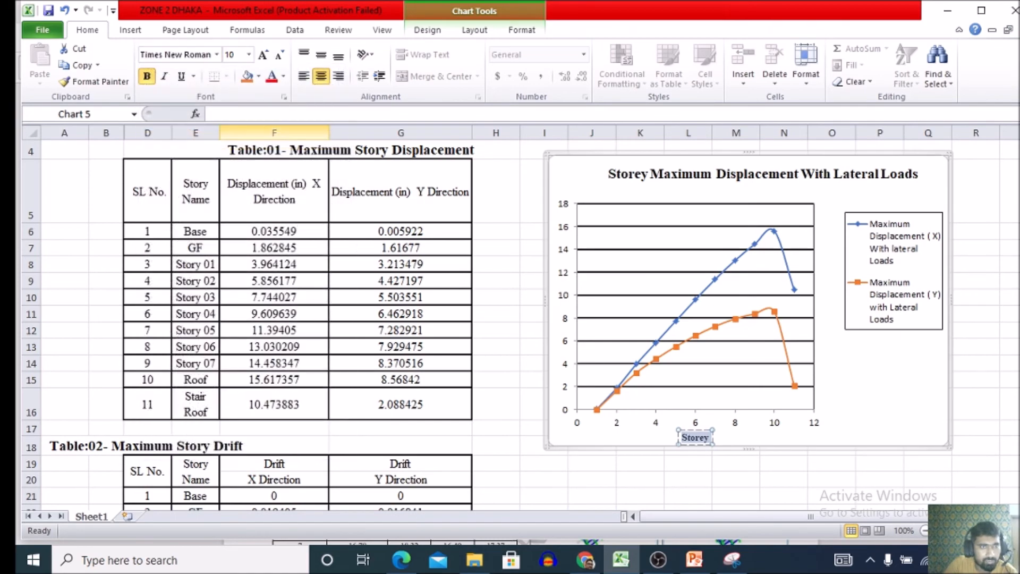
{"action": "left_click", "coordinate": [248, 55]}
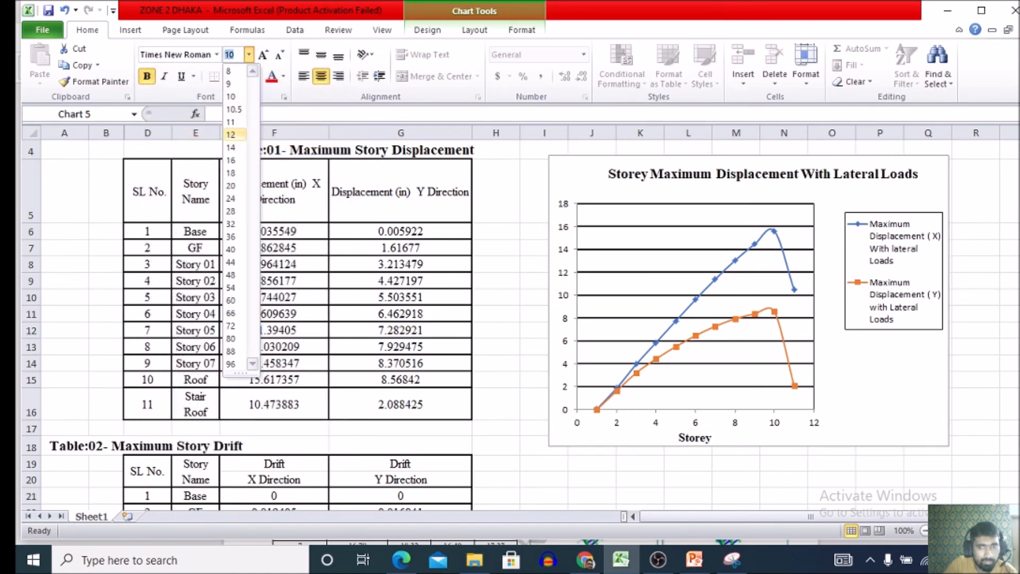
{"action": "left_click", "coordinate": [231, 134]}
{"action": "left_click", "coordinate": [712, 438]}
{"action": "key", "text": "Escape"}
{"action": "key", "text": "Escape"}
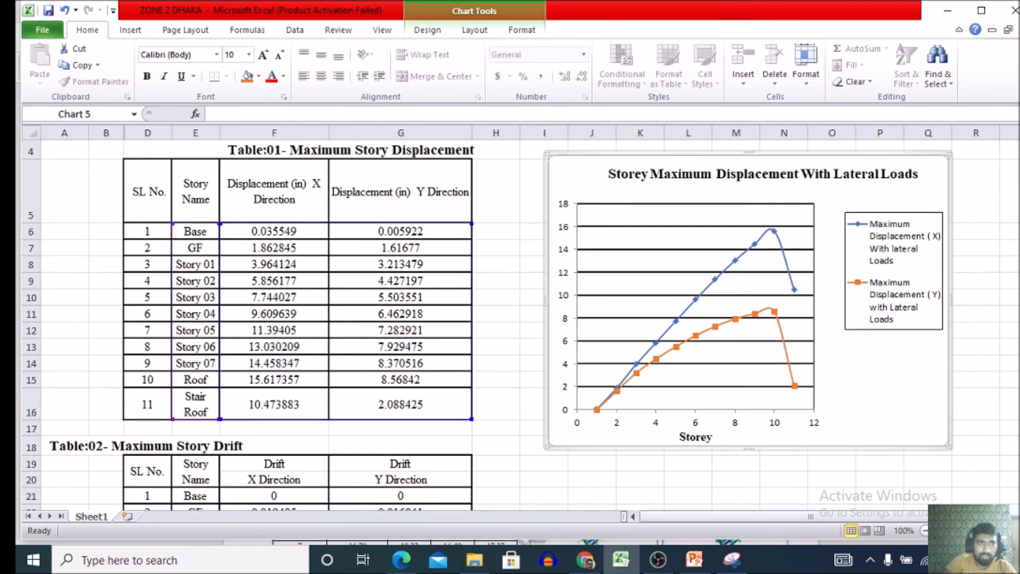
Add a rotated primary vertical axis title to the displacement chart.
{"action": "left_click", "coordinate": [714, 307]}
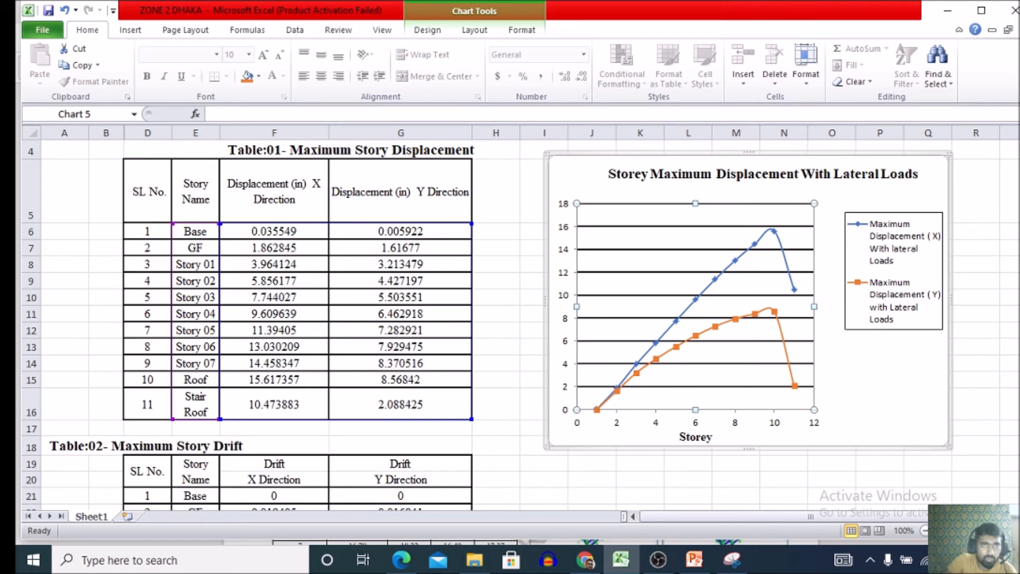
{"action": "left_click", "coordinate": [474, 29]}
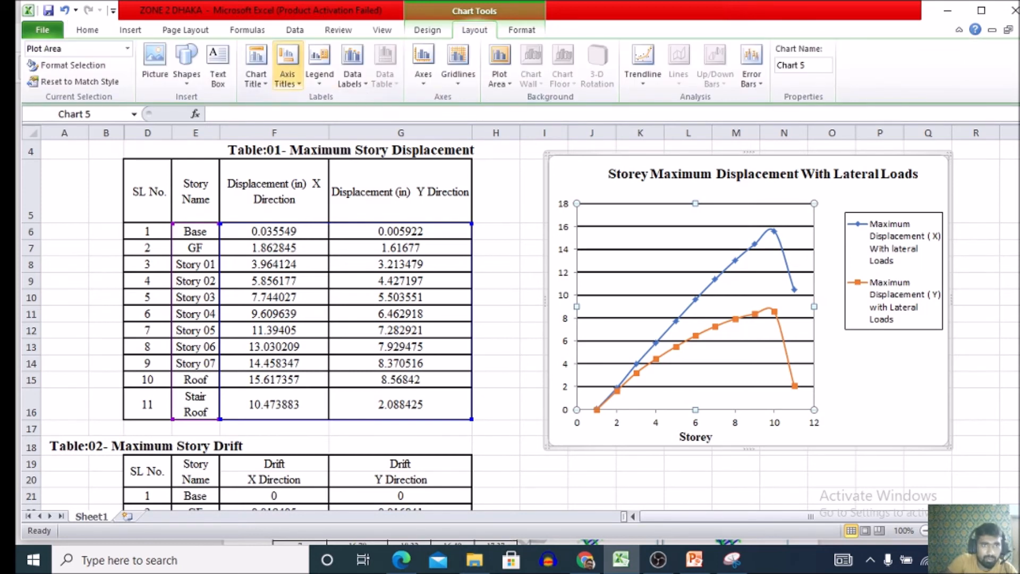
{"action": "left_click", "coordinate": [287, 67]}
{"action": "mouse_move", "coordinate": [346, 116]}
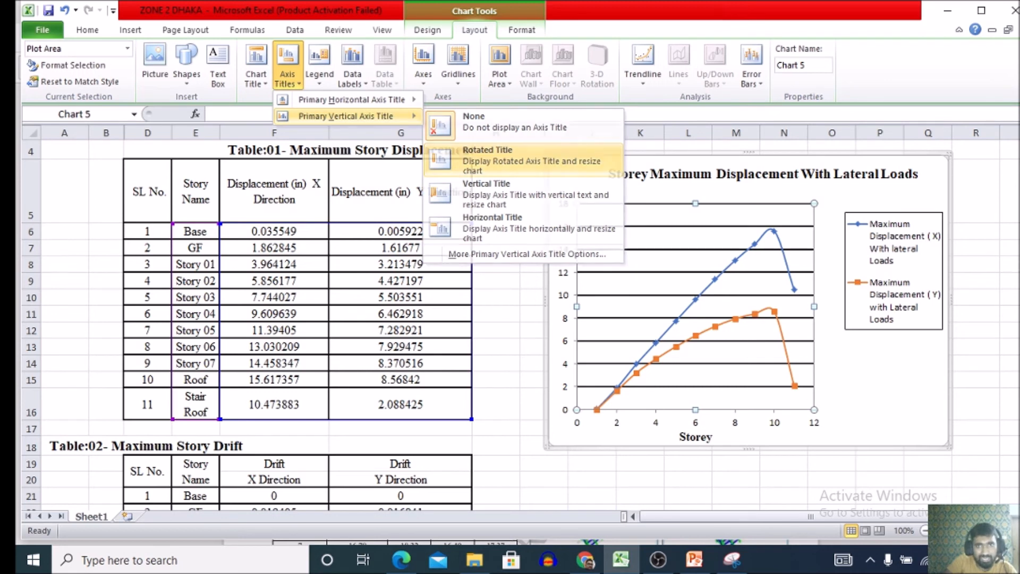
{"action": "left_click", "coordinate": [510, 157]}
Replace the vertical axis title's placeholder text with "Maximum Displacement ( in )".
{"action": "left_click_drag", "start_coordinate": [557, 289], "coordinate": [557, 326]}
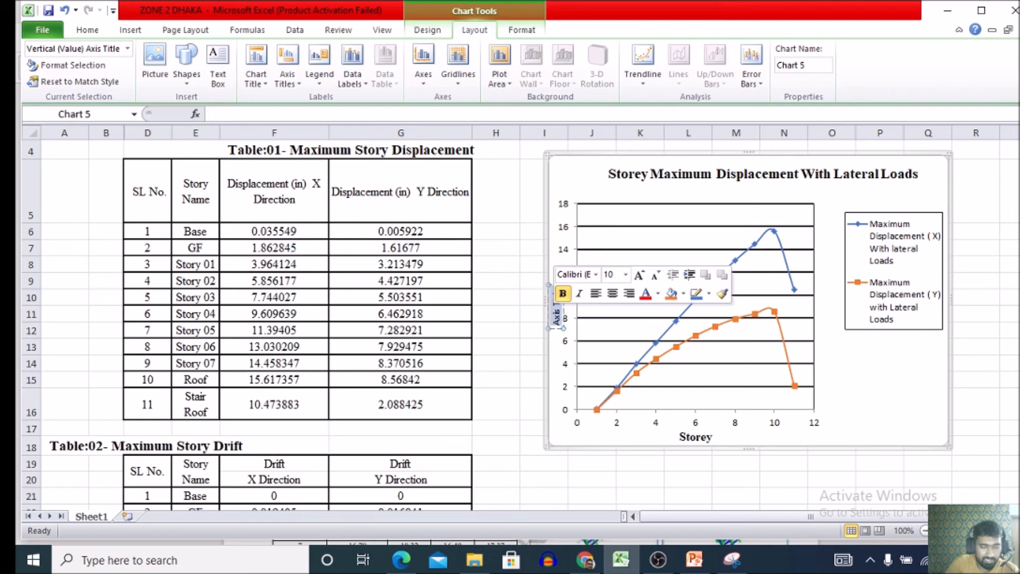
{"action": "type", "text": "Max"}
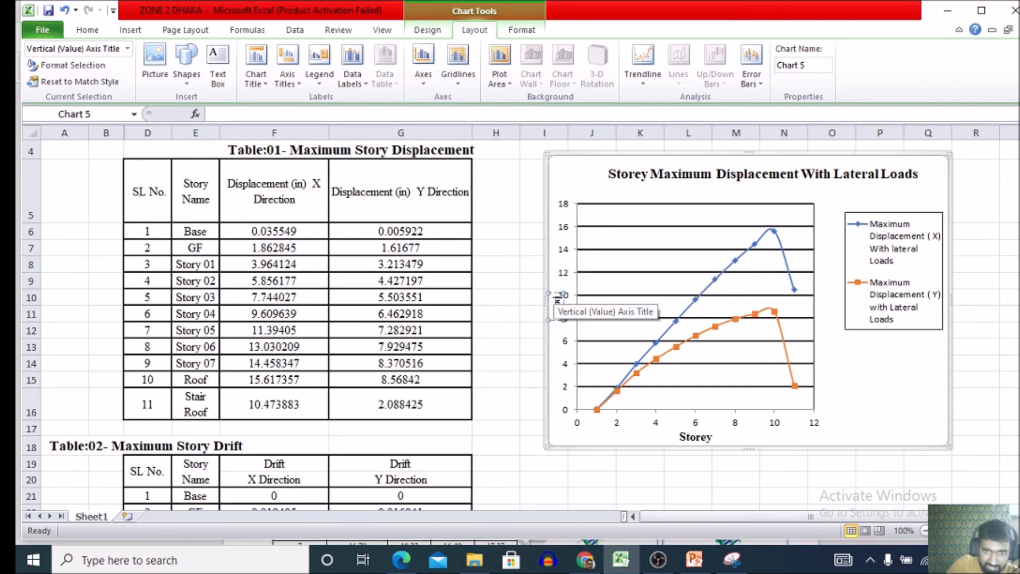
{"action": "type", "text": "imum"}
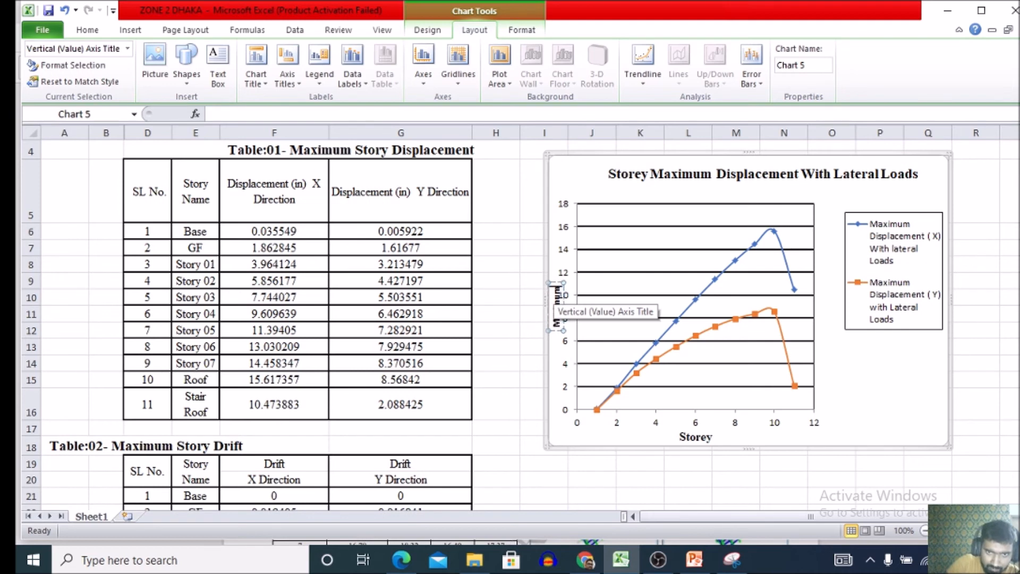
{"action": "type", "text": " Displ"}
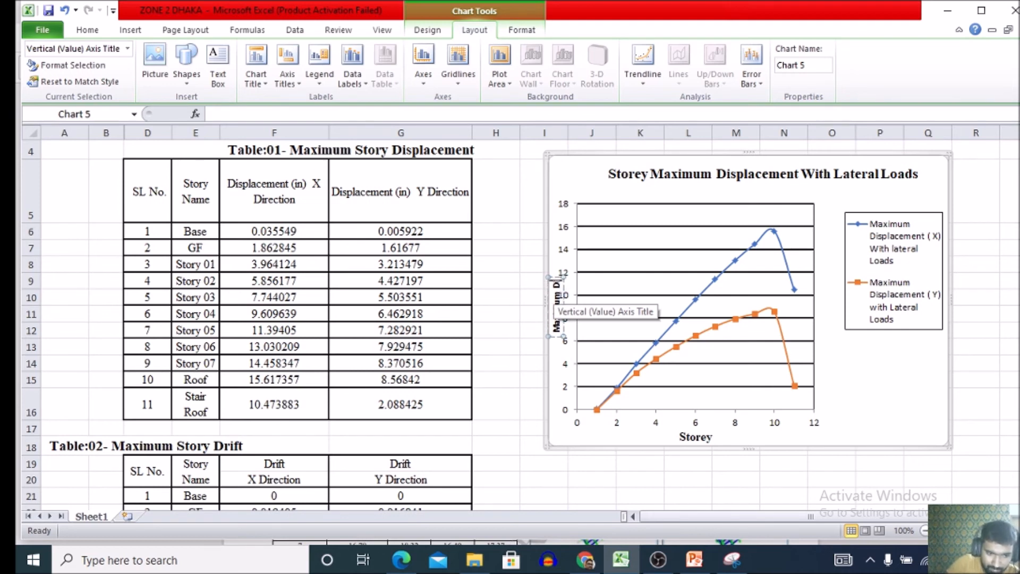
{"action": "type", "text": "acement"}
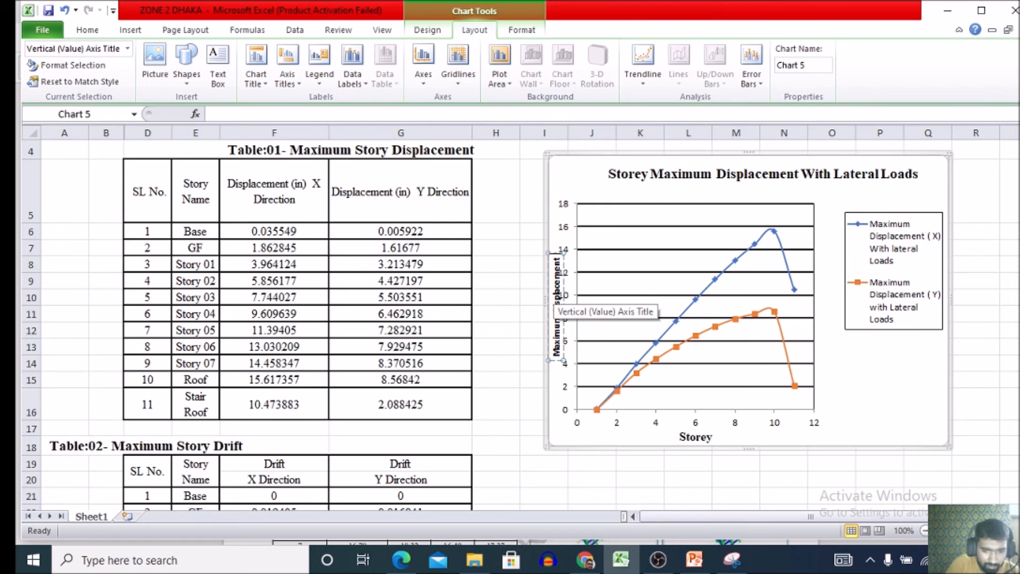
{"action": "type", "text": " ("}
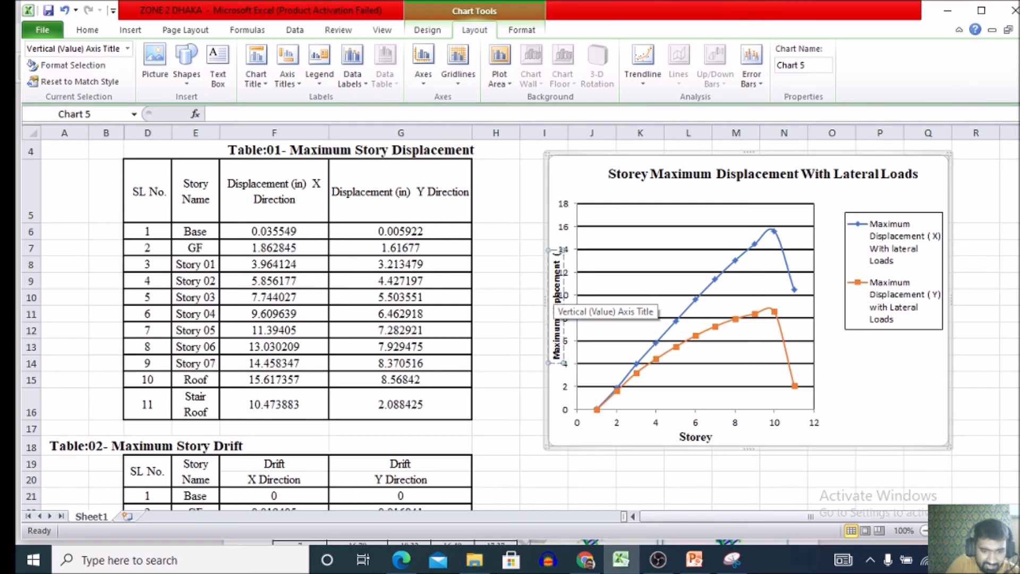
{"action": "type", "text": " in"}
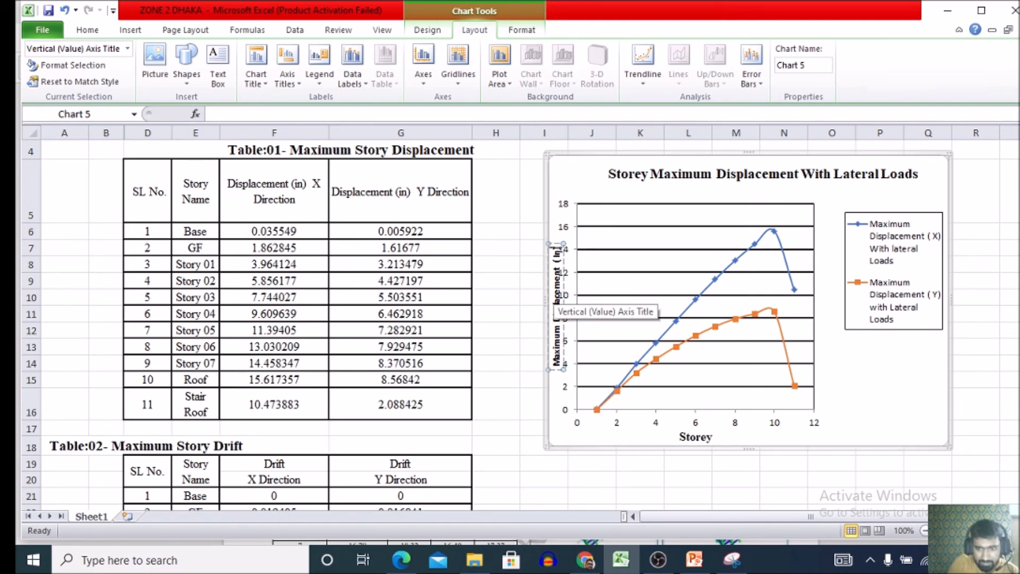
{"action": "key", "text": "BackSpace"}
{"action": "key", "text": "BackSpace"}
{"action": "key", "text": "BackSpace"}
{"action": "type", "text": "in "}
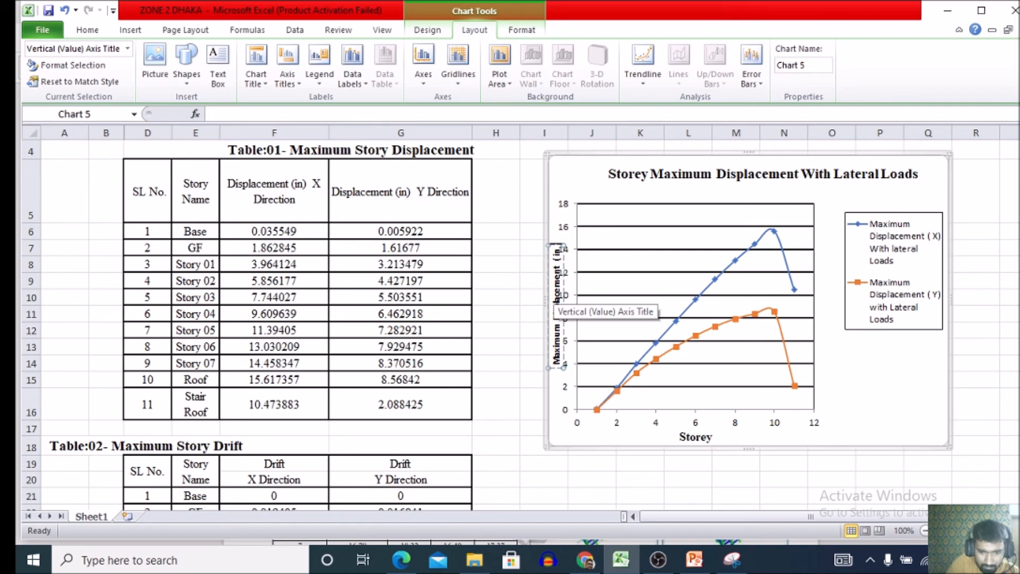
{"action": "type", "text": ")"}
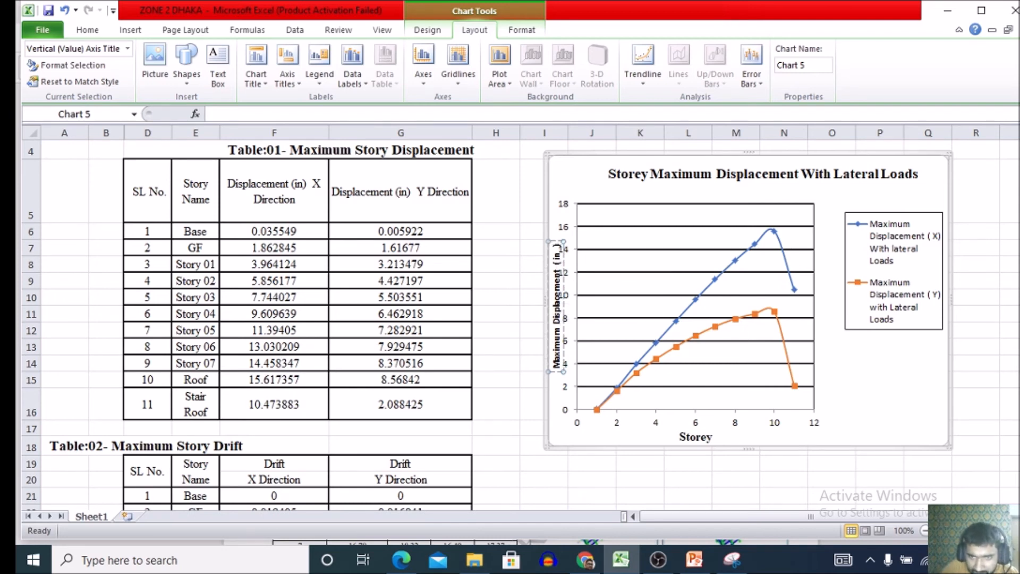
{"action": "left_click", "coordinate": [567, 256]}
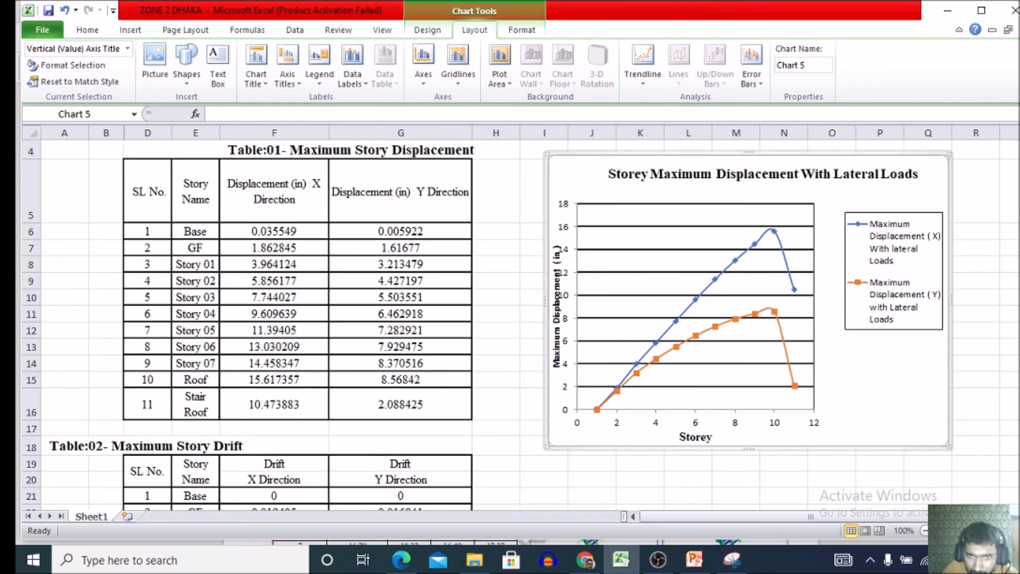
Format the entire vertical axis title text in Times New Roman at size 12.
{"action": "left_click", "coordinate": [557, 307]}
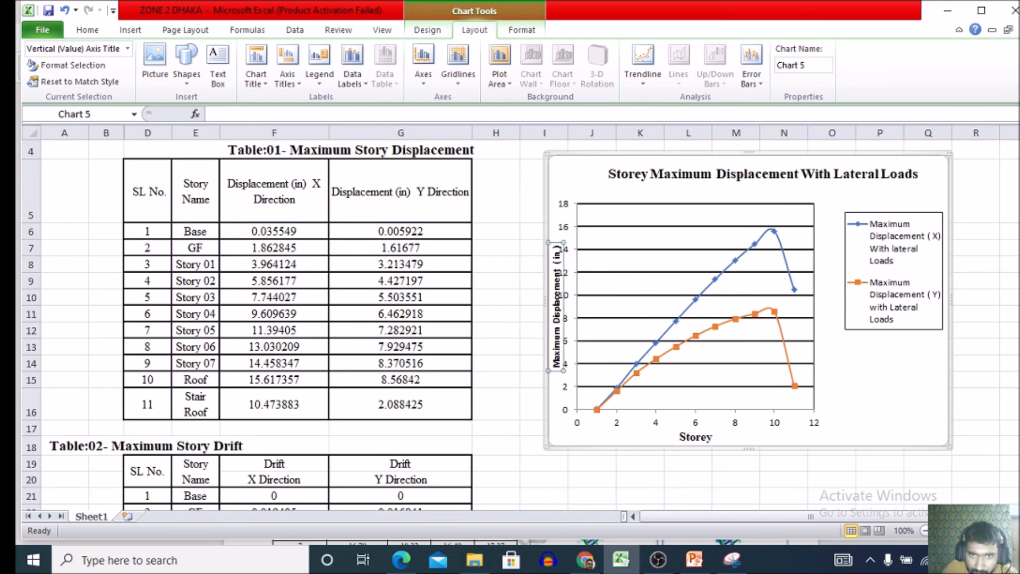
{"action": "left_click_drag", "start_coordinate": [557, 245], "coordinate": [557, 370]}
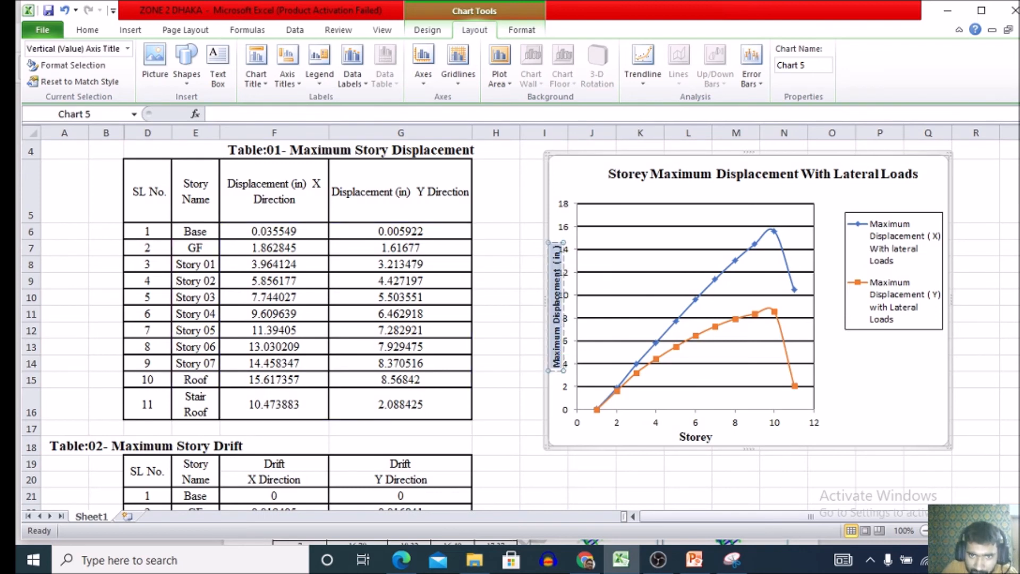
{"action": "left_click", "coordinate": [130, 30]}
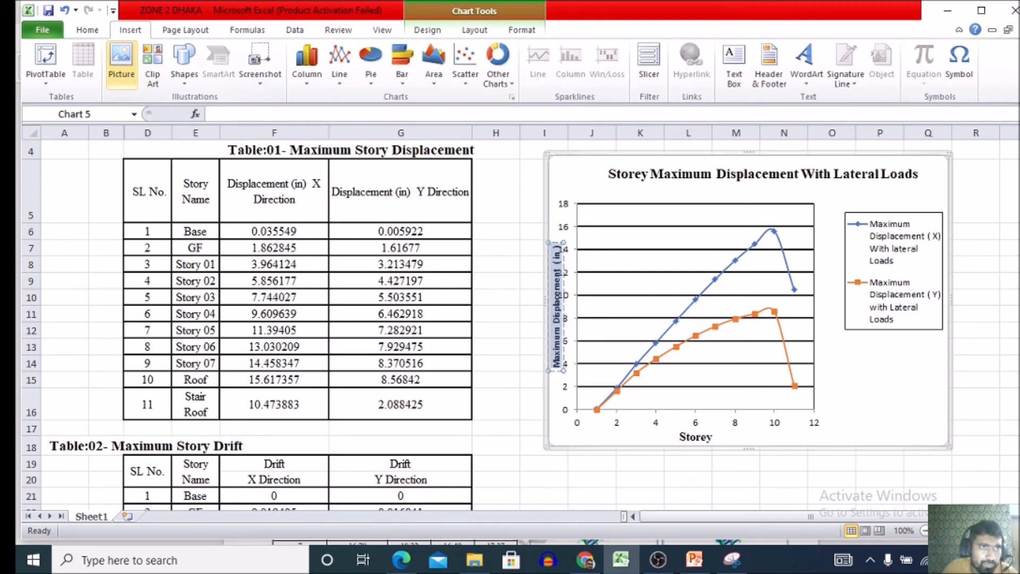
{"action": "left_click", "coordinate": [87, 30]}
{"action": "left_click", "coordinate": [217, 55]}
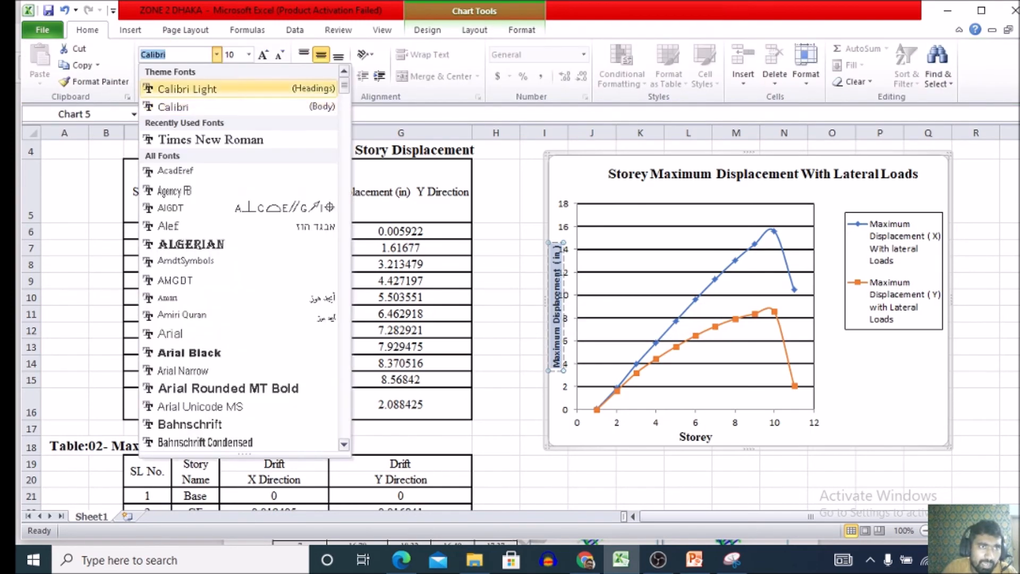
{"action": "left_click", "coordinate": [180, 130]}
{"action": "left_click", "coordinate": [248, 54]}
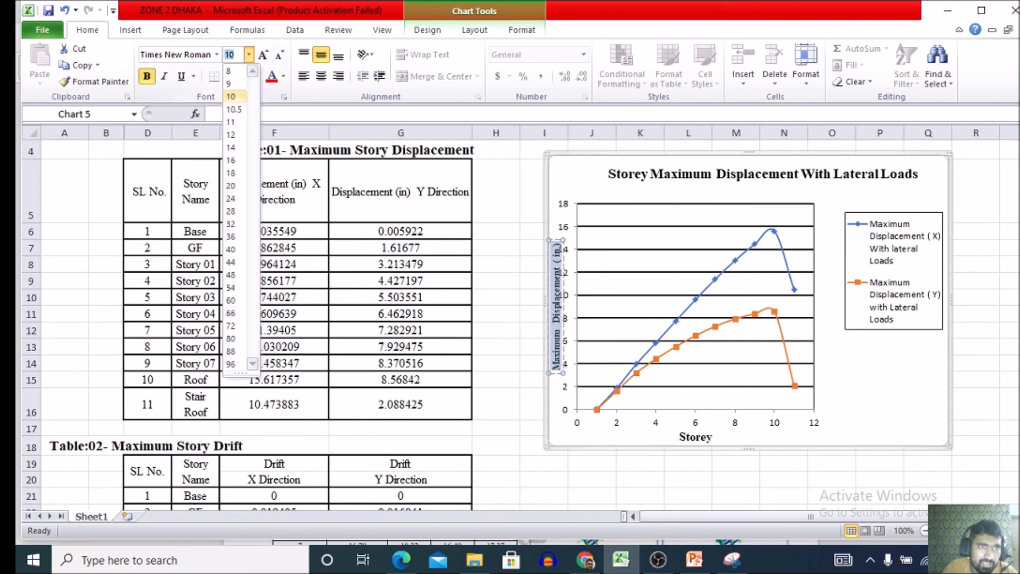
{"action": "left_click", "coordinate": [231, 135]}
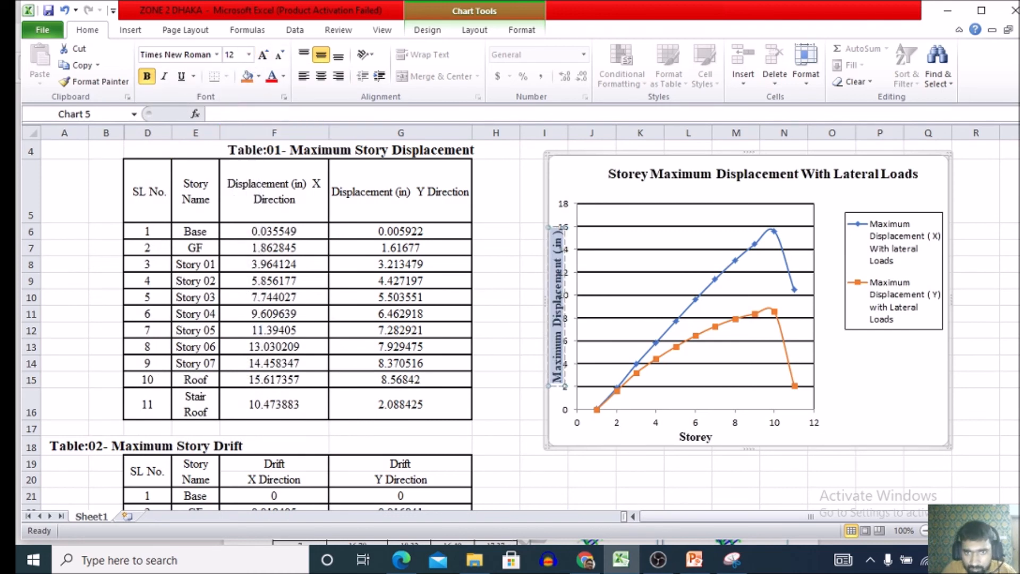
Shift the plot area slightly right, clear of the vertical axis title, and nudge the horizontal axis title slightly up.
{"action": "left_click", "coordinate": [695, 299]}
{"action": "left_click", "coordinate": [696, 307]}
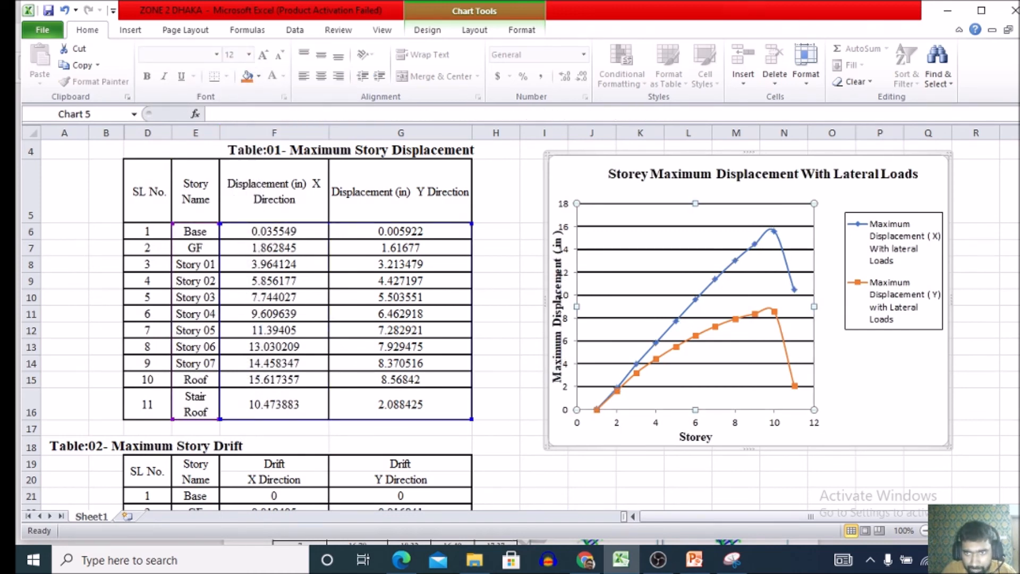
{"action": "left_click_drag", "start_coordinate": [629, 219], "coordinate": [641, 217]}
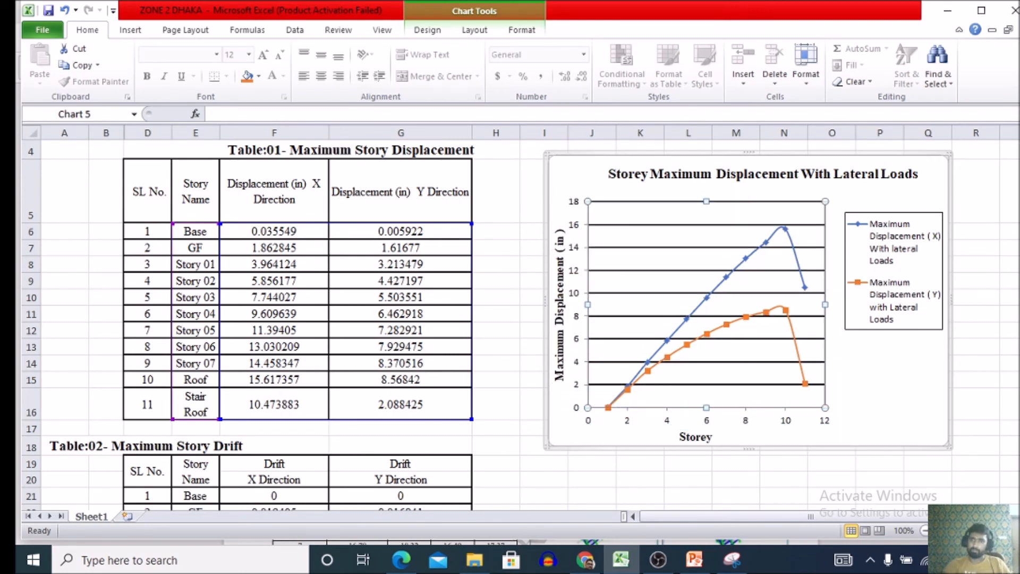
{"action": "left_click", "coordinate": [696, 437]}
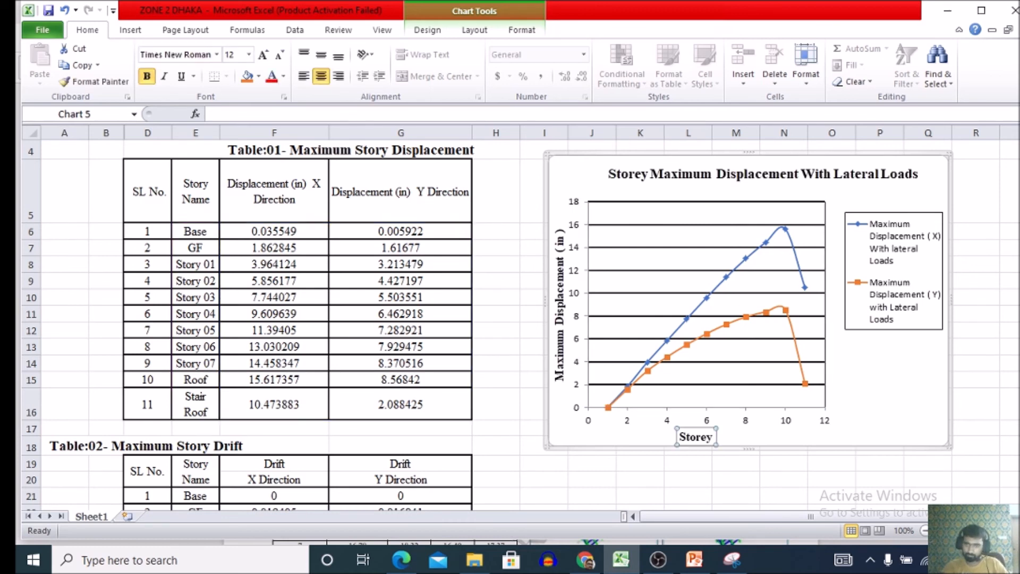
{"action": "left_click_drag", "start_coordinate": [696, 437], "coordinate": [696, 435]}
{"action": "left_click", "coordinate": [688, 480]}
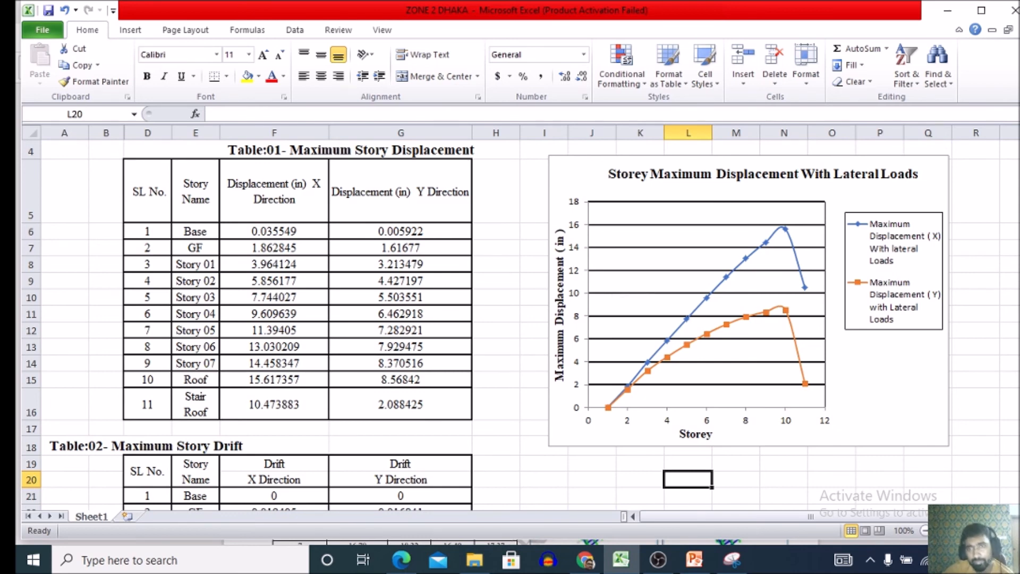
{"action": "left_click", "coordinate": [578, 180]}
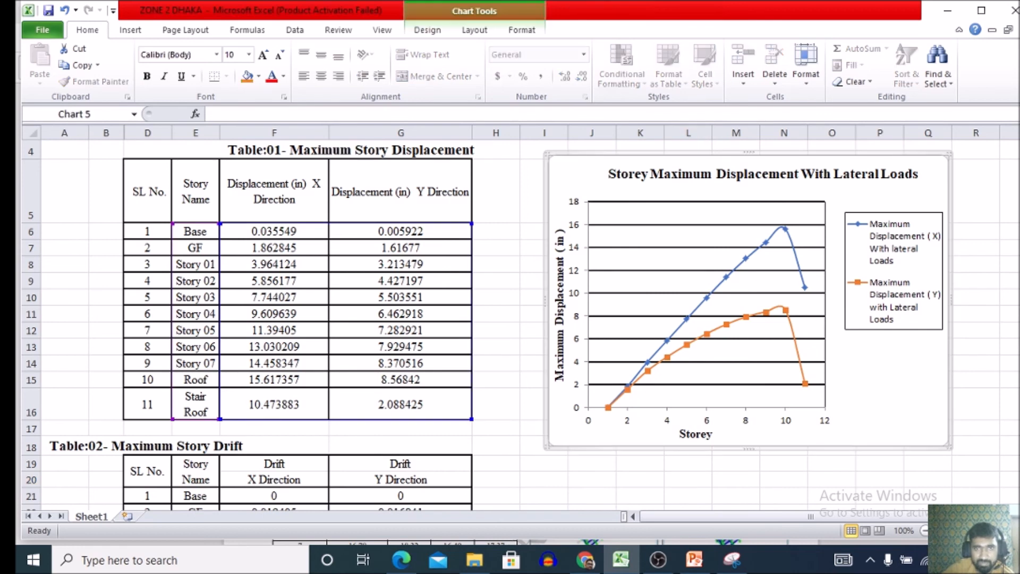
{"action": "right_click", "coordinate": [578, 179]}
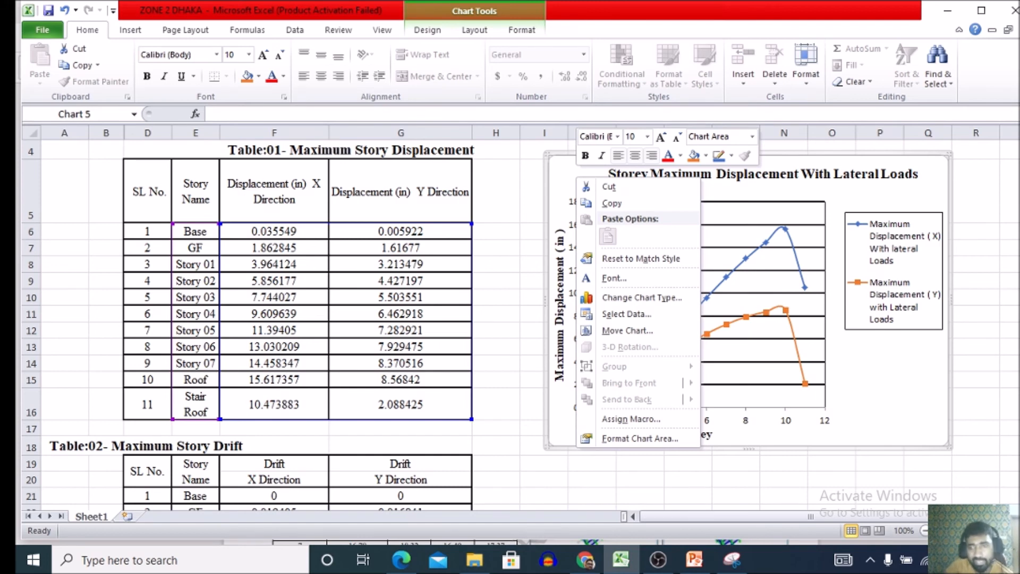
{"action": "key", "text": "Escape"}
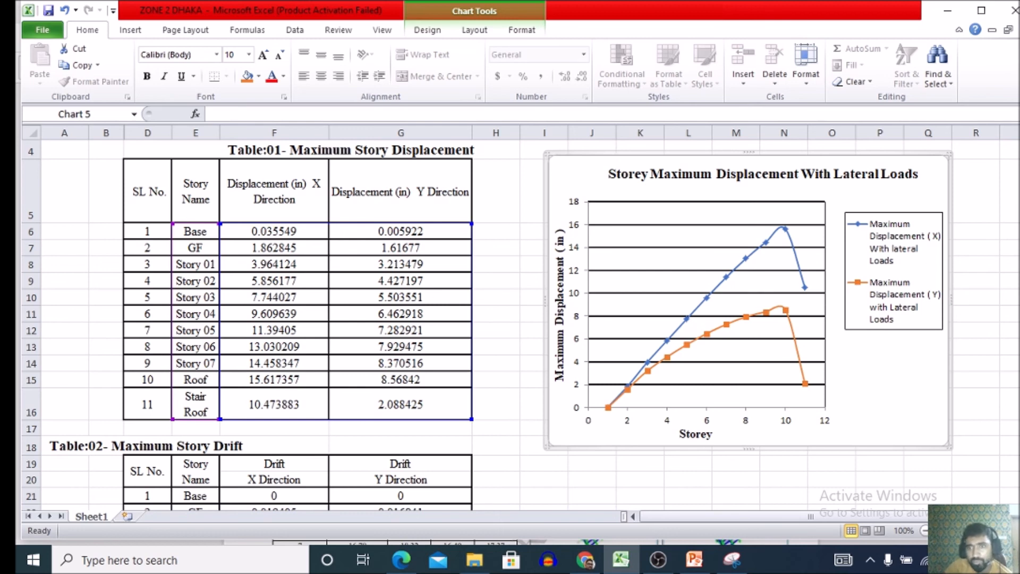
Display centered data labels on the chart's Maximum Displacement (X) series.
{"action": "left_click", "coordinate": [725, 277]}
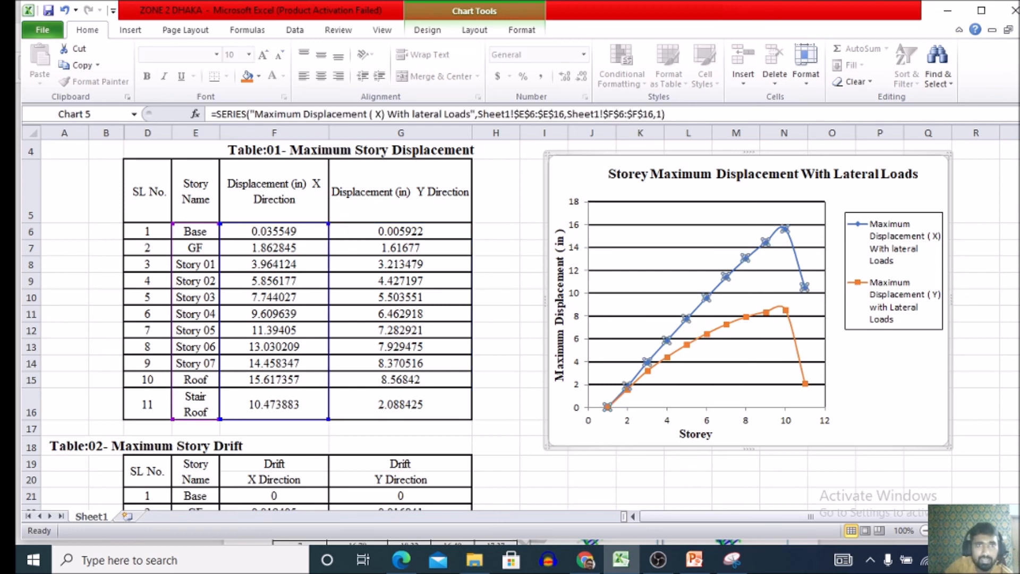
{"action": "left_click", "coordinate": [474, 30]}
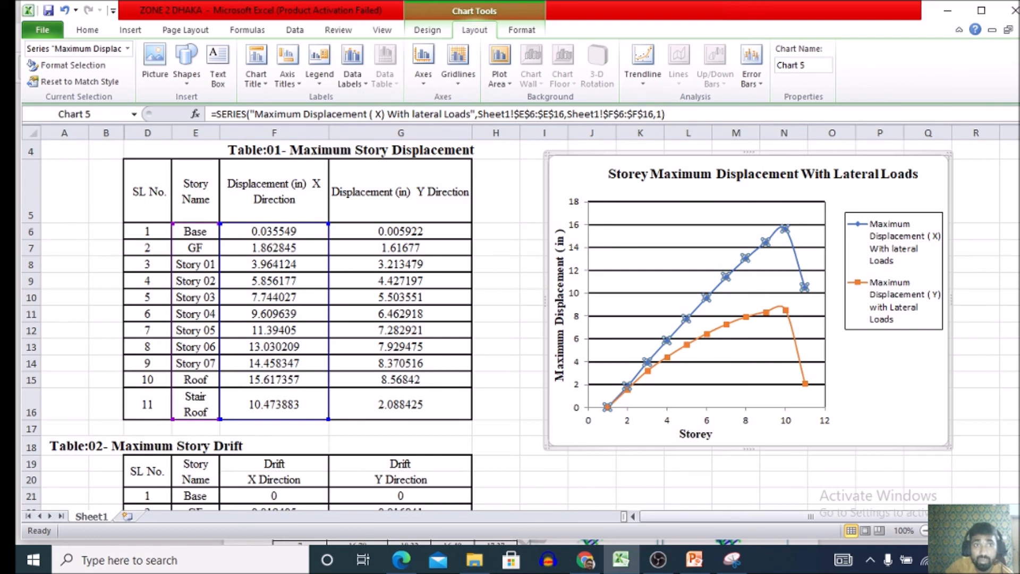
{"action": "left_click", "coordinate": [352, 66]}
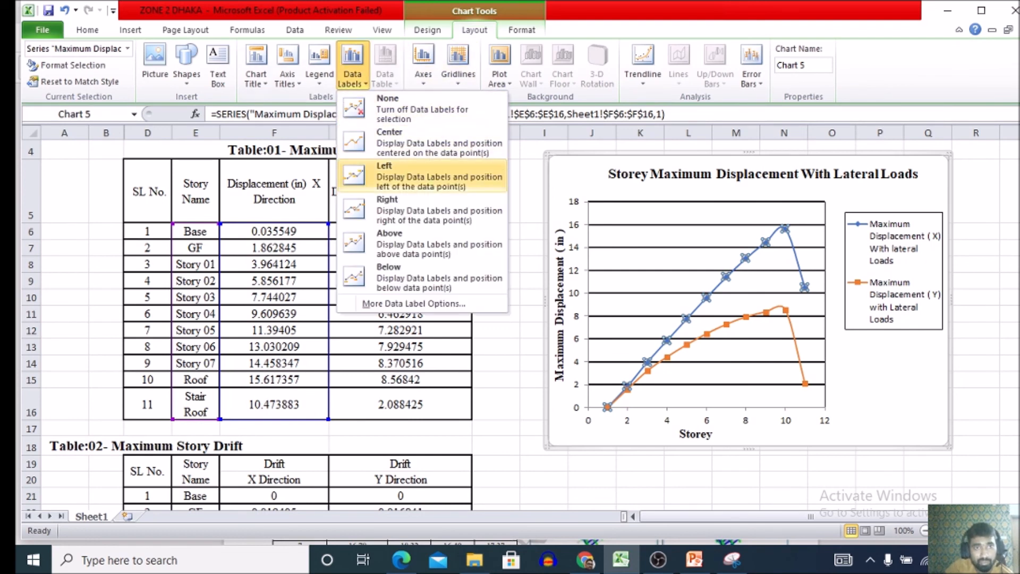
{"action": "left_click", "coordinate": [415, 143]}
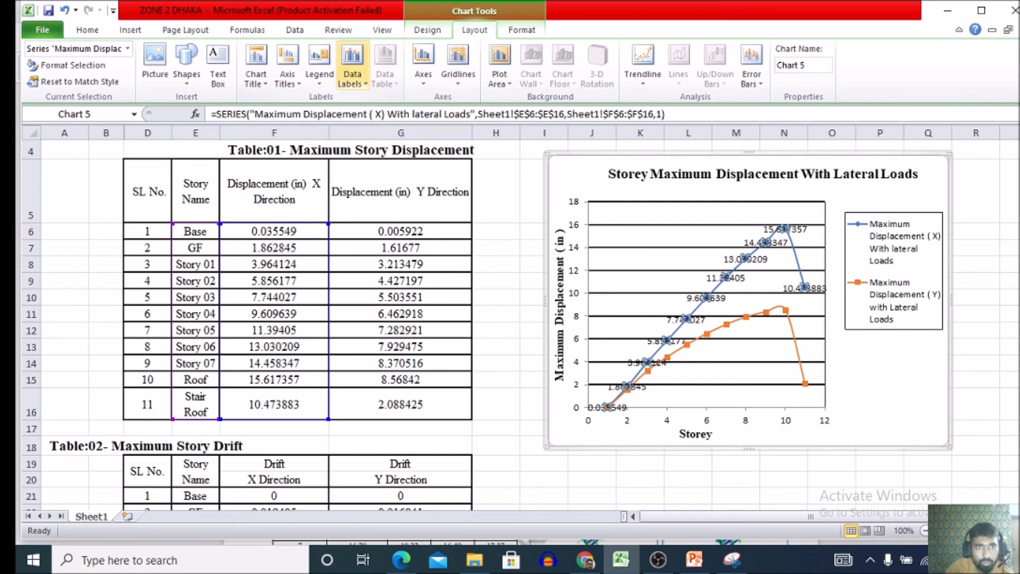
{"action": "left_click", "coordinate": [352, 67]}
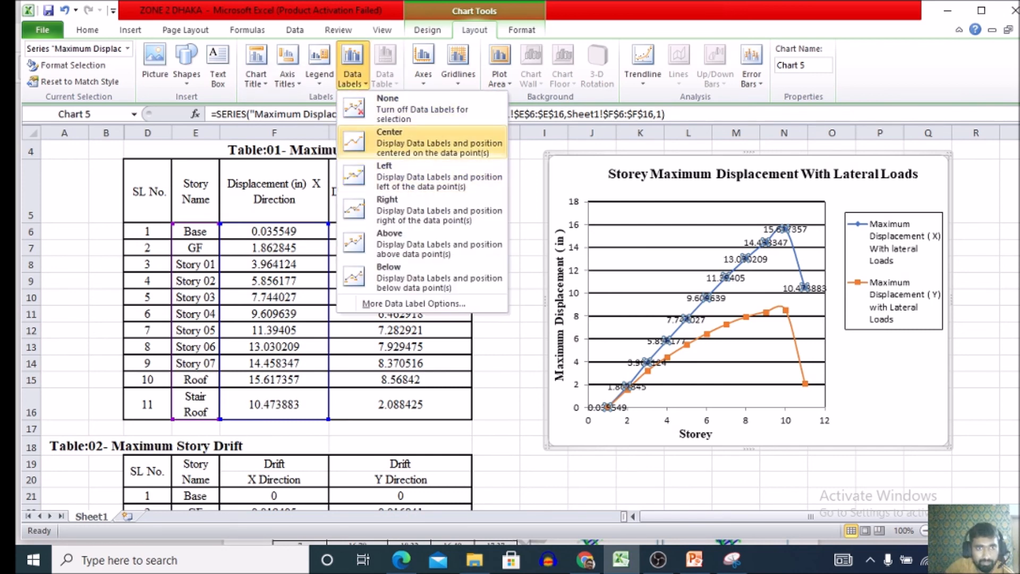
{"action": "left_click", "coordinate": [415, 142]}
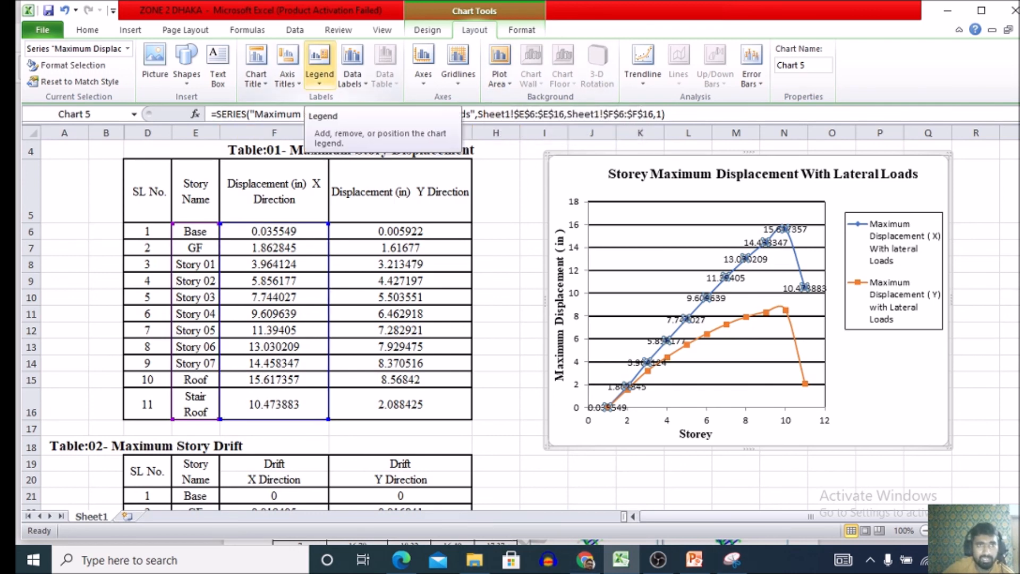
{"action": "left_click", "coordinate": [320, 62]}
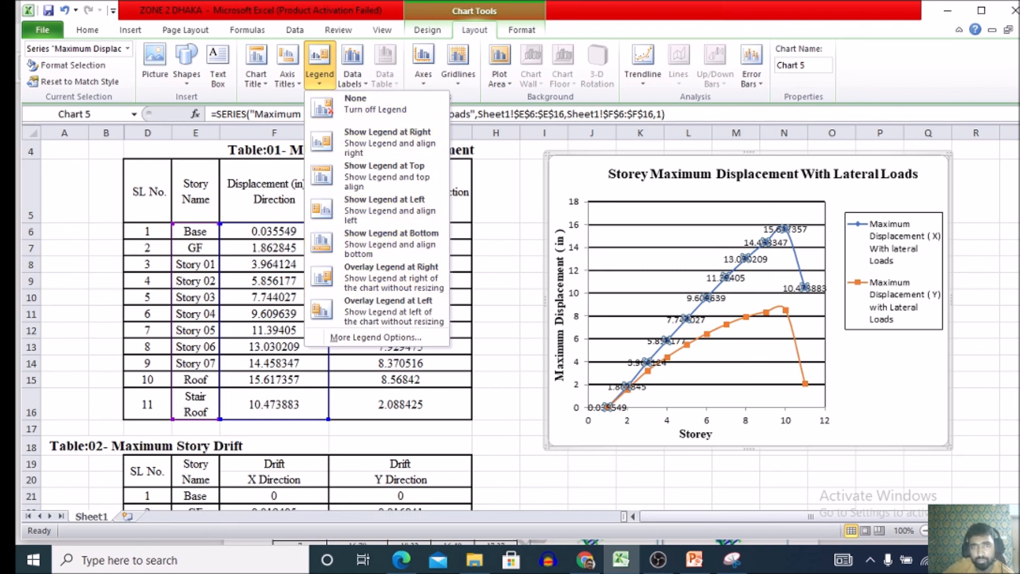
{"action": "left_click", "coordinate": [458, 64]}
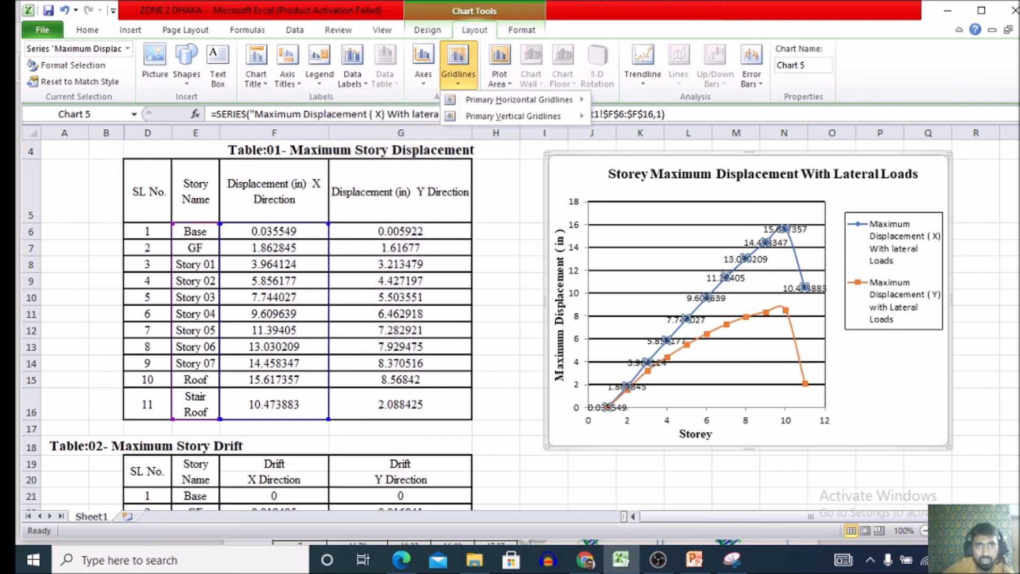
{"action": "left_click", "coordinate": [458, 64]}
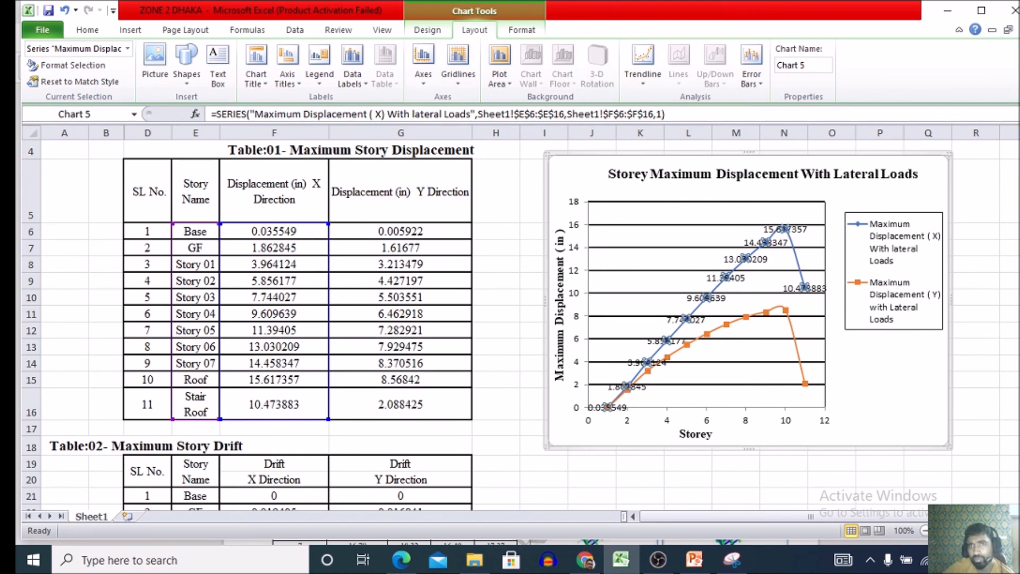
{"action": "left_click", "coordinate": [643, 64]}
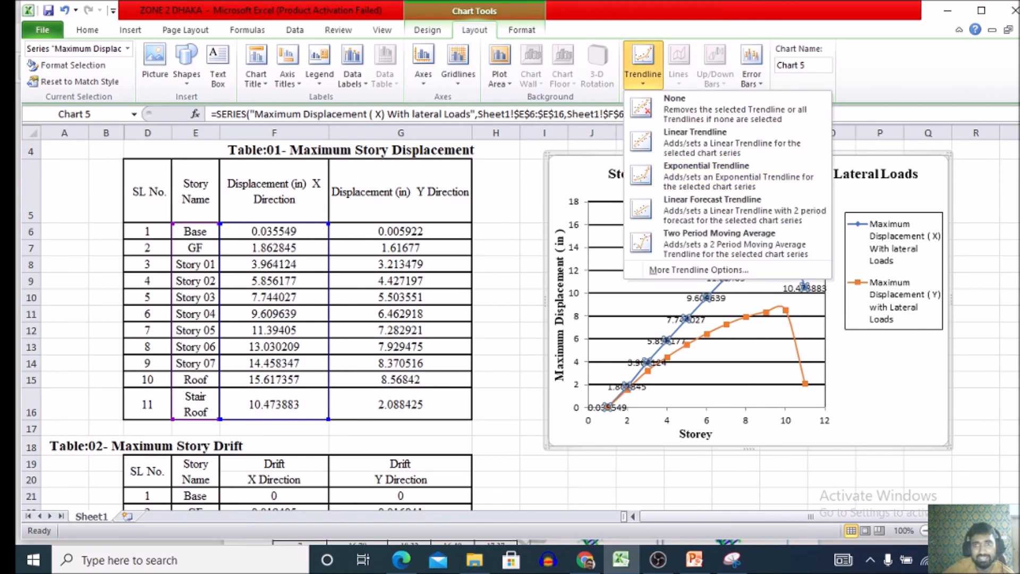
{"action": "left_click", "coordinate": [643, 64]}
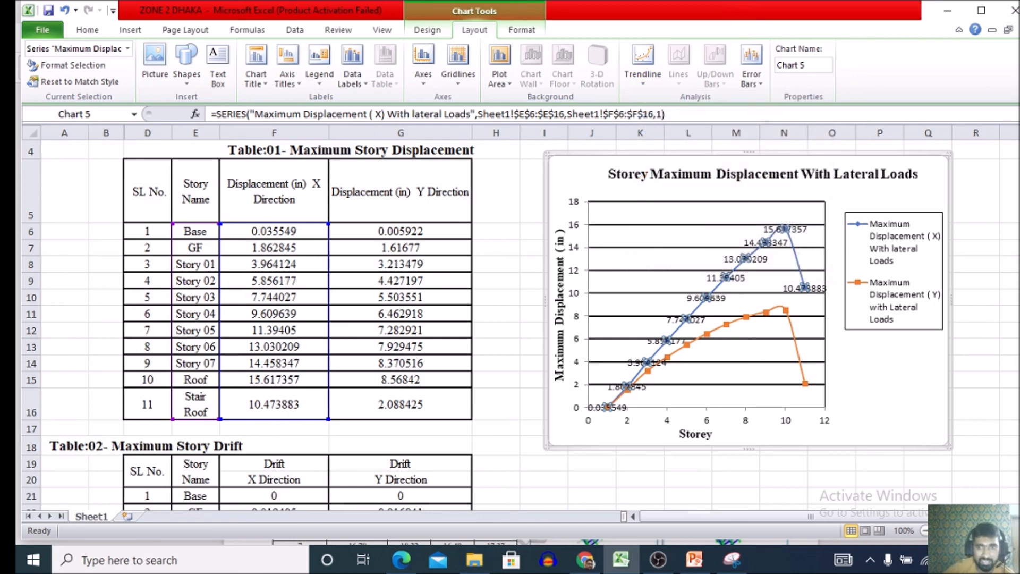
Turn off the data labels on the chart's Maximum Displacement (X) series.
{"action": "left_click", "coordinate": [746, 259]}
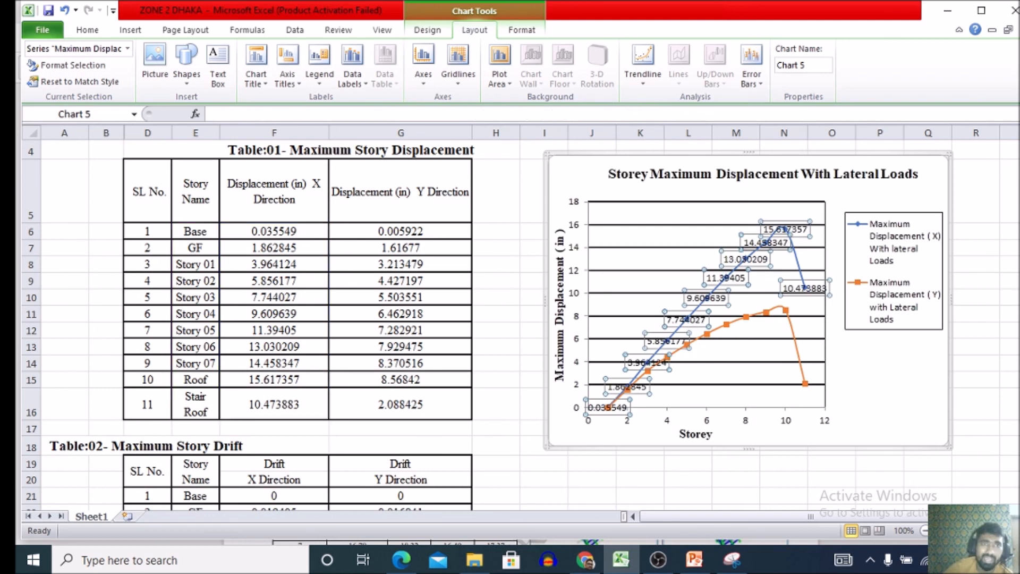
{"action": "left_click", "coordinate": [352, 77]}
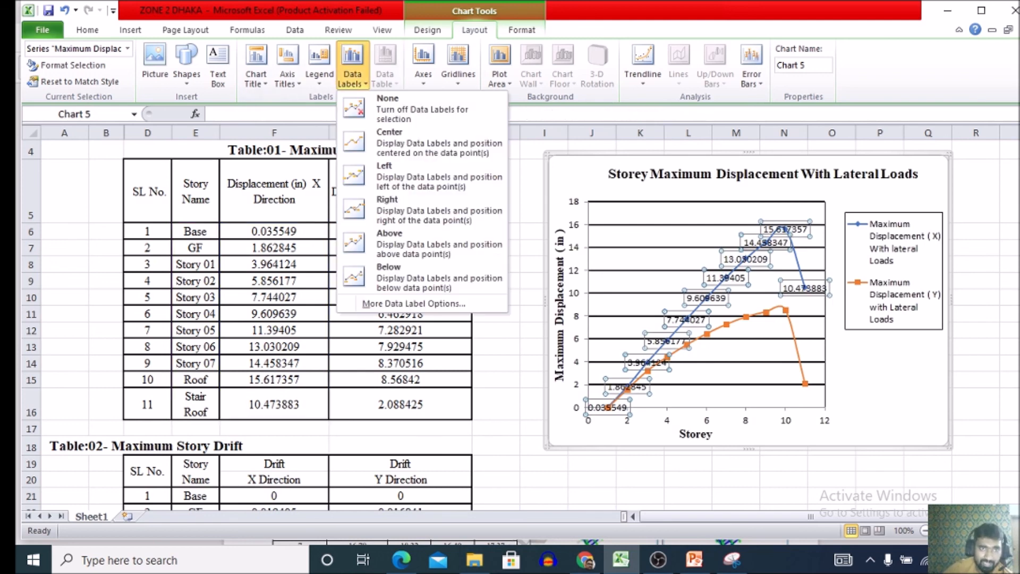
{"action": "left_click", "coordinate": [388, 109]}
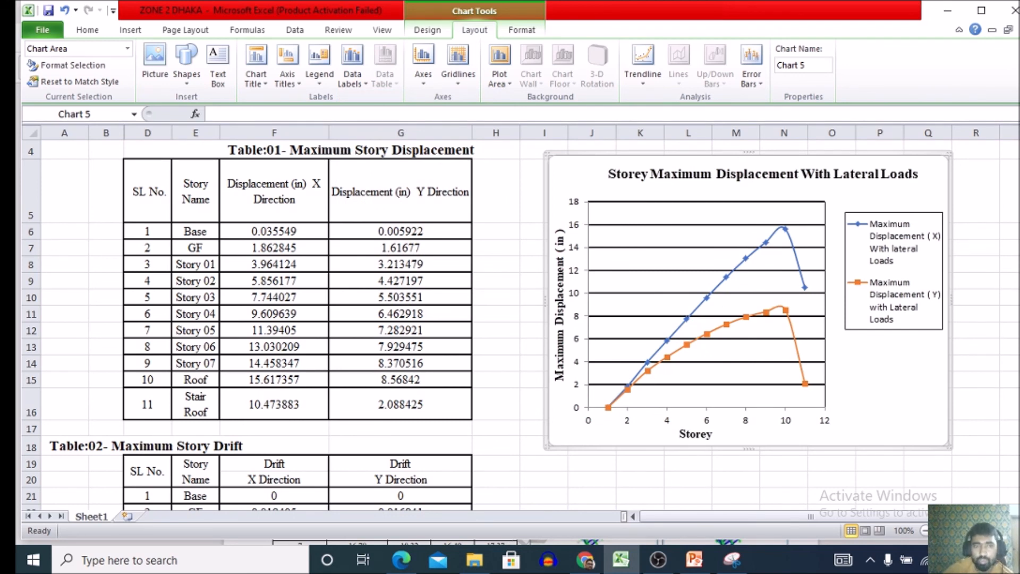
{"action": "left_click", "coordinate": [658, 559]}
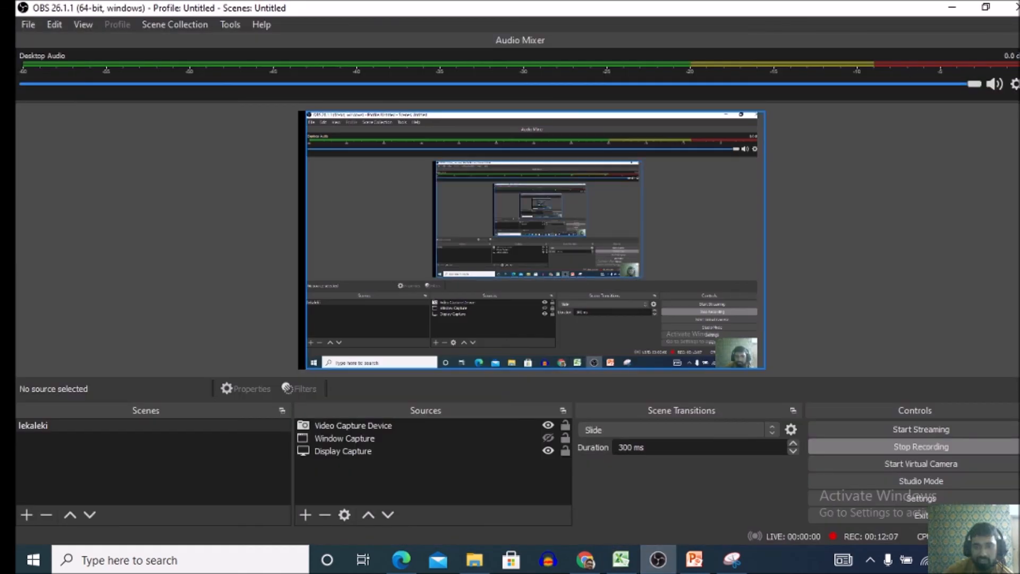